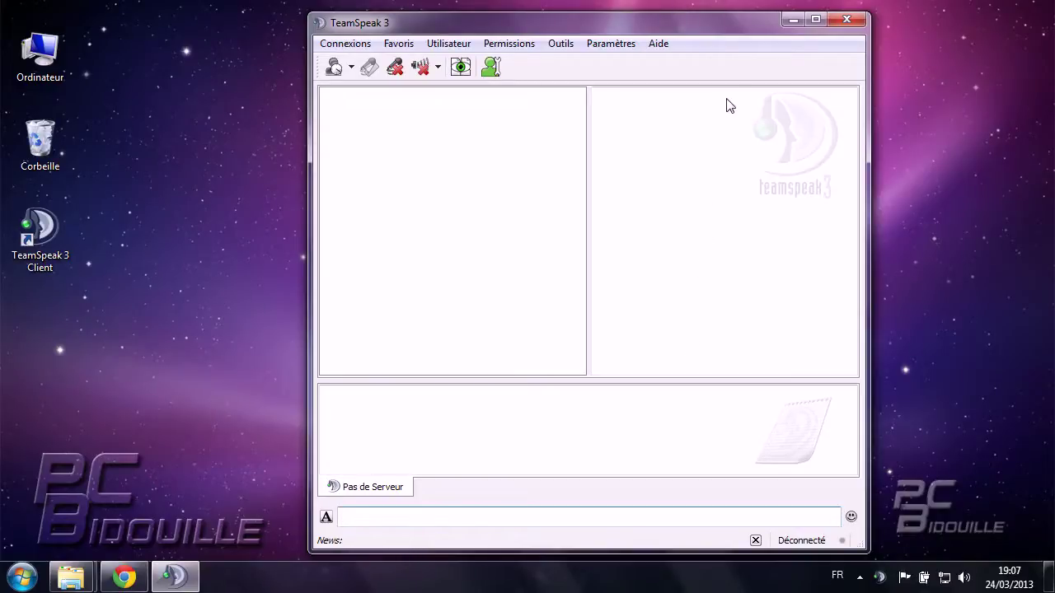
# Minimize the TeamSpeak 3 window and quit the program from the notification area
pyautogui.click(785, 25)
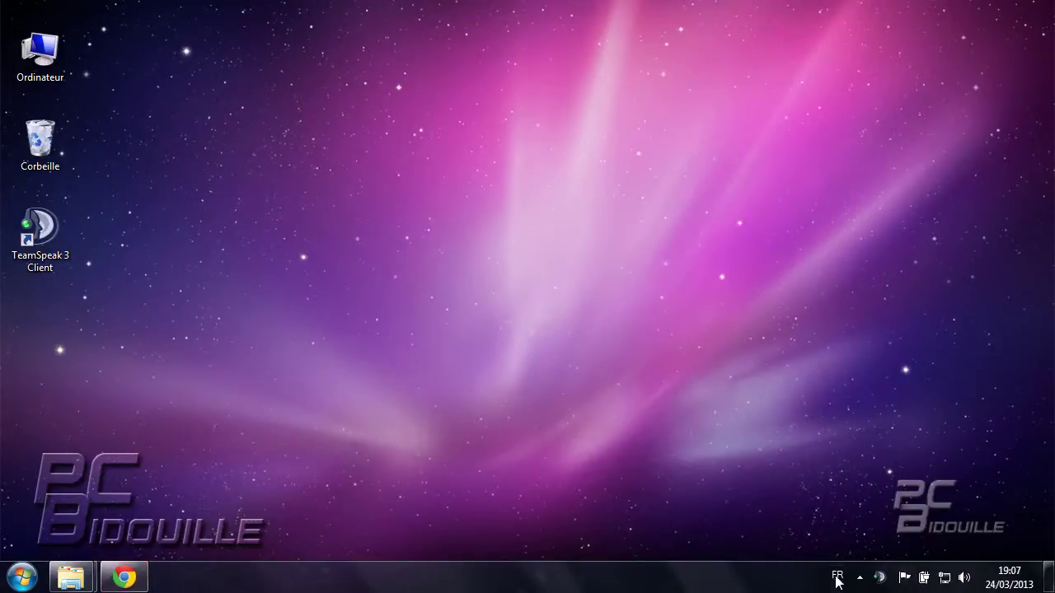
pyautogui.rightClick(881, 580)
pyautogui.click(864, 566)
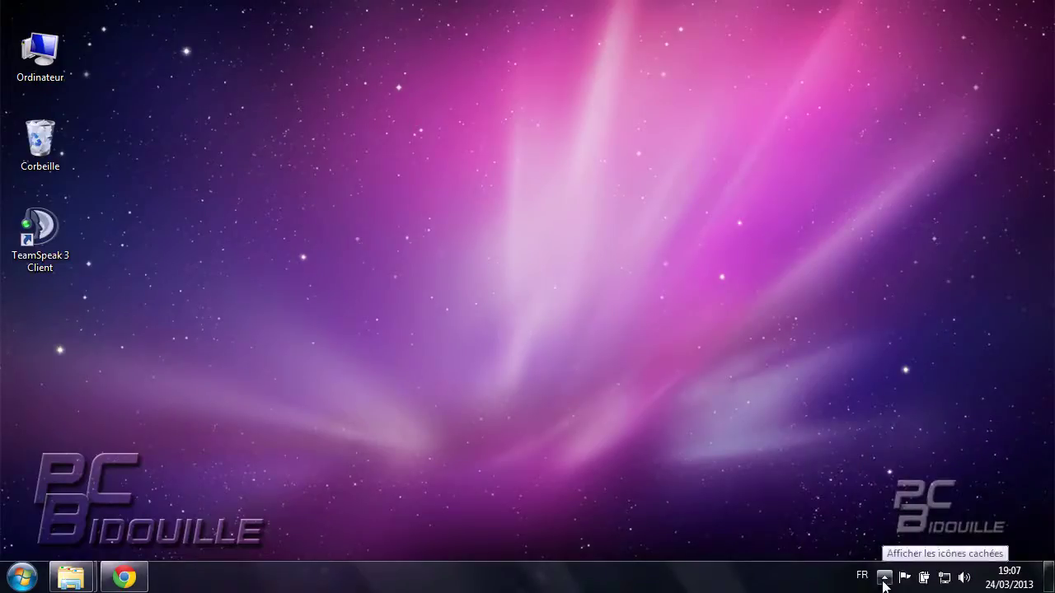
# Switch to Chrome and open the Communication category under Les indispensables on the PC Bidouille site, down to the TeamSpeak skins
pyautogui.click(142, 586)
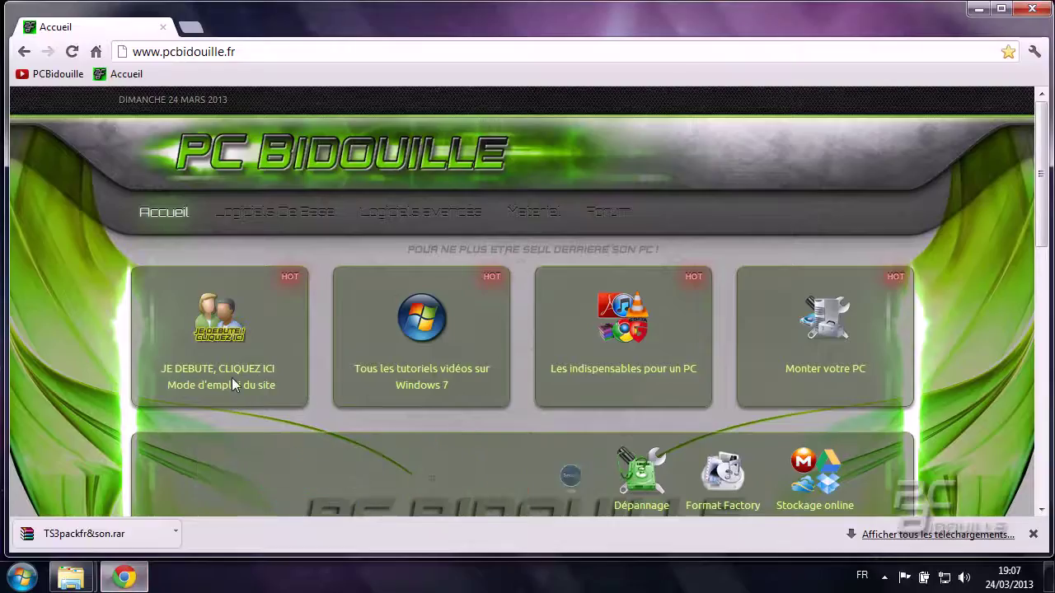
pyautogui.click(613, 336)
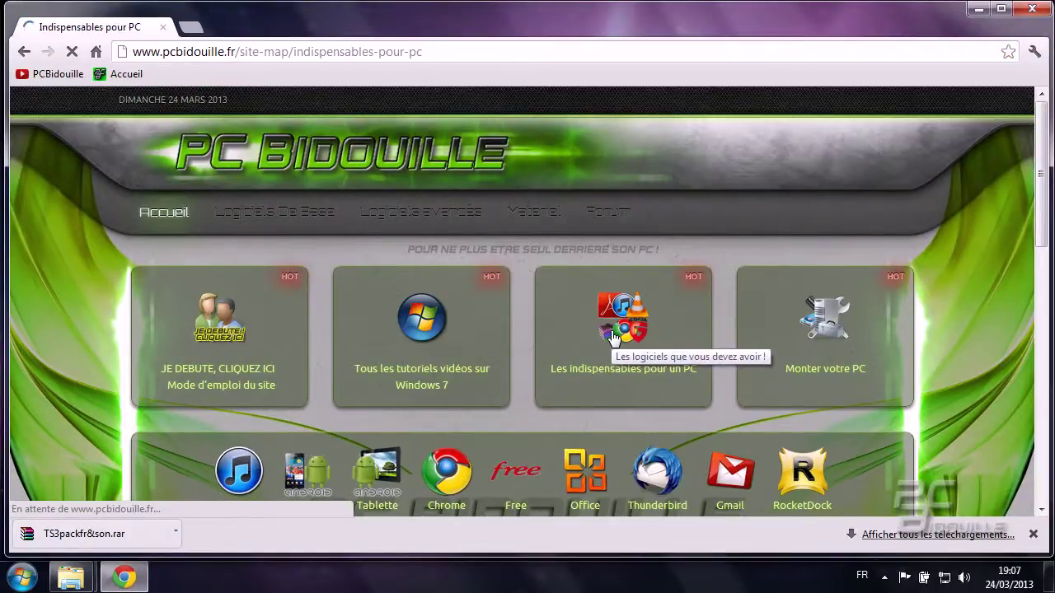
pyautogui.scroll(-2, 613, 330)
pyautogui.scroll(-4, 614, 334)
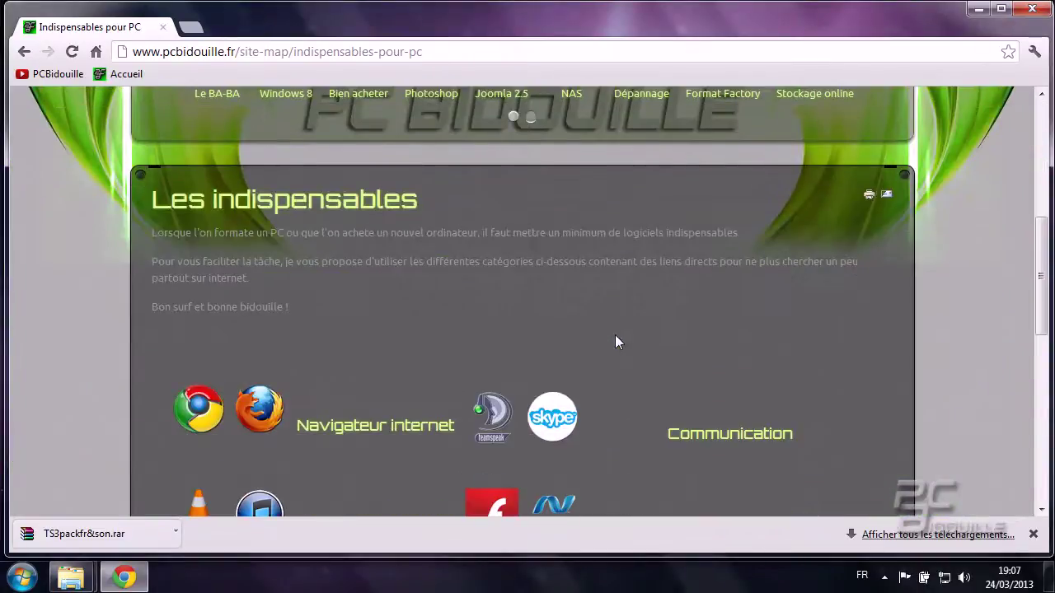
pyautogui.click(675, 361)
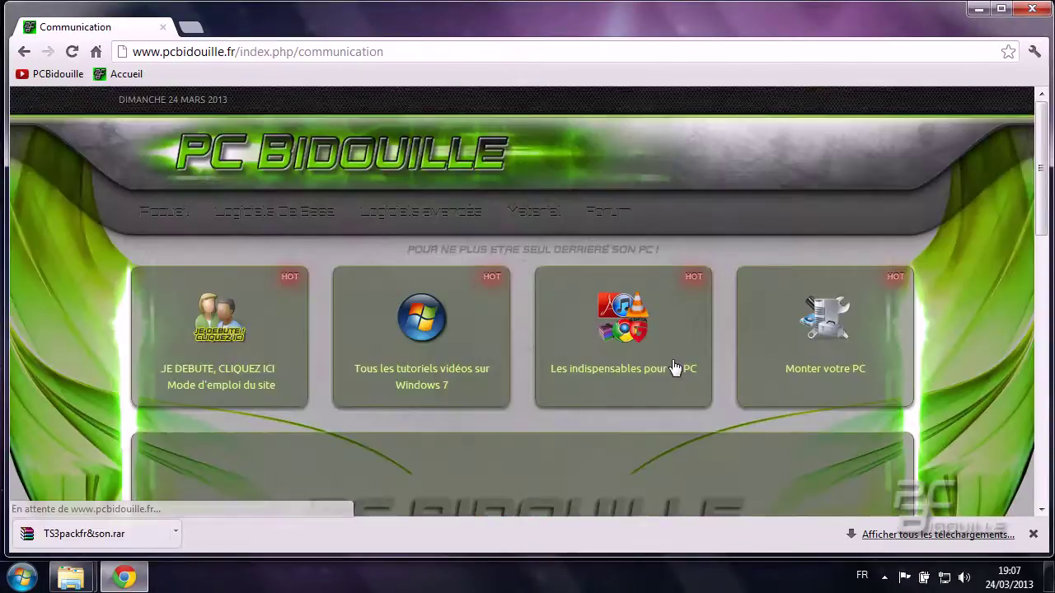
pyautogui.scroll(-5, 672, 363)
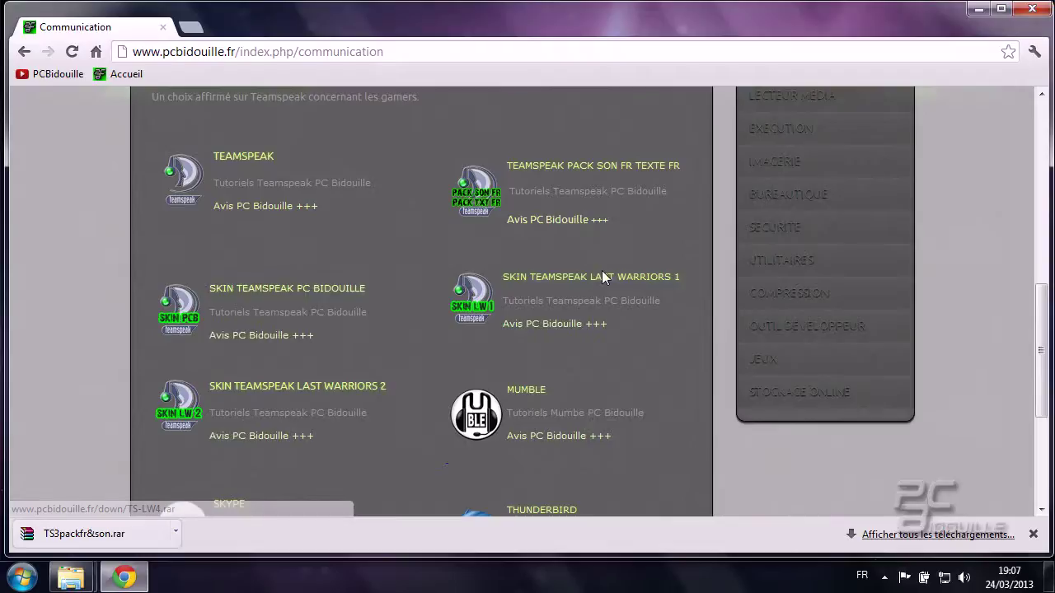
# Download the TeamSpeak skins PC Bidouille, Last Warriors 1 and Last Warriors 2, then dismiss the download list and minimize the browser
pyautogui.click(314, 291)
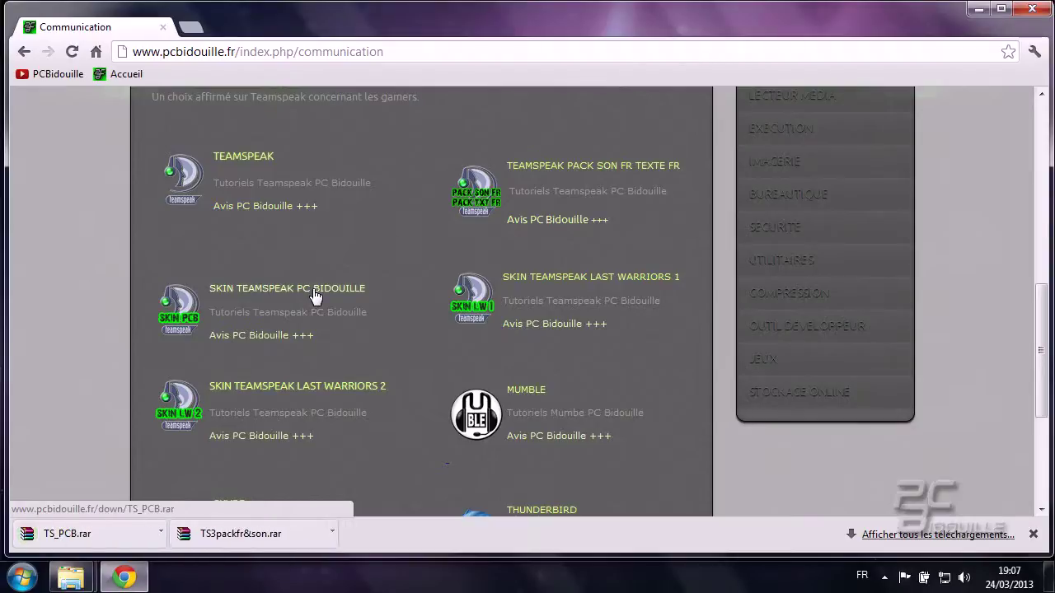
pyautogui.click(536, 284)
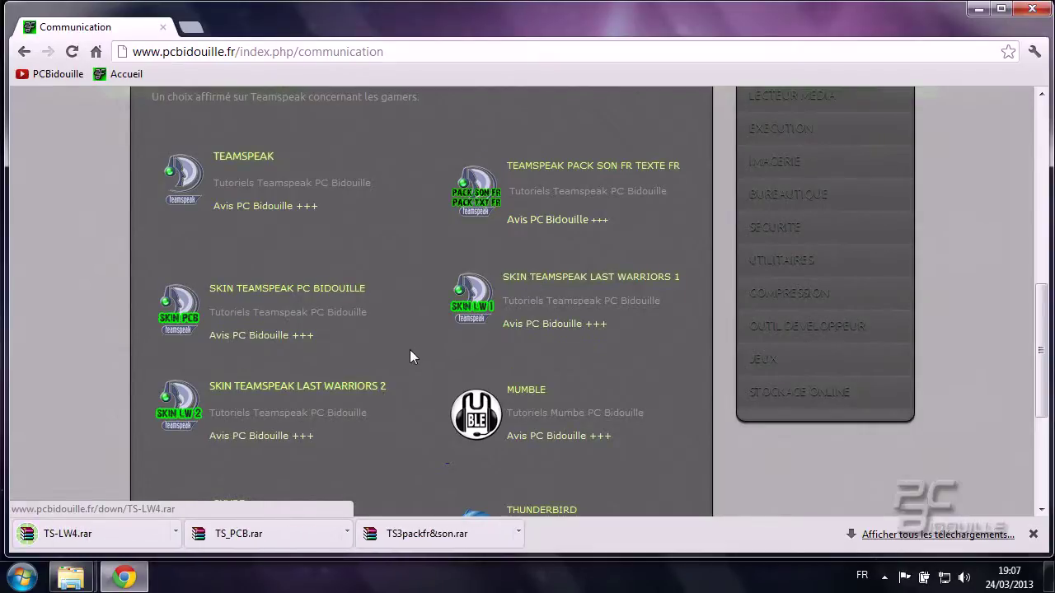
pyautogui.click(357, 392)
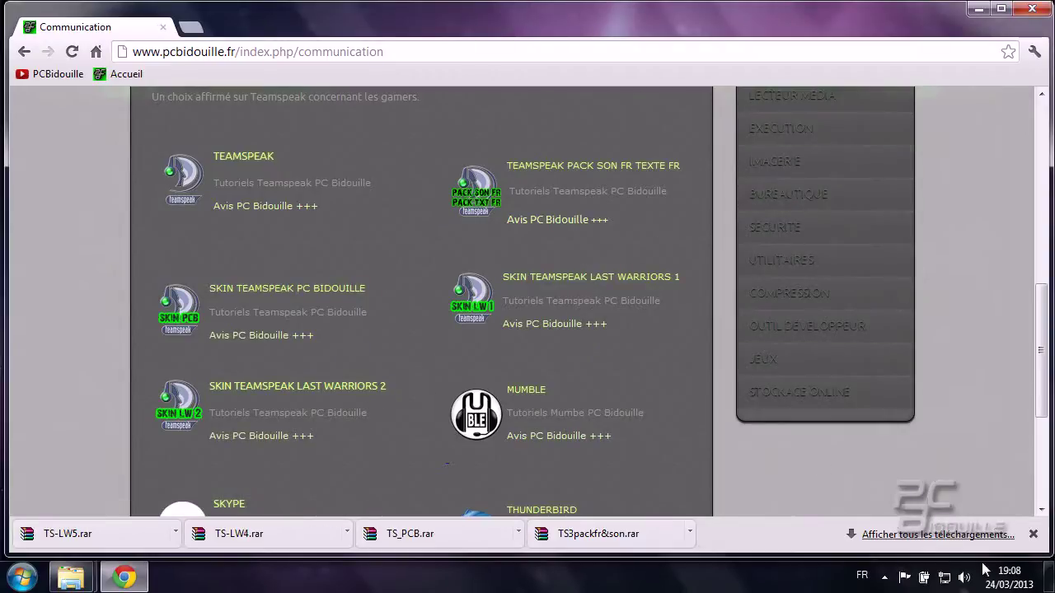
pyautogui.click(1033, 536)
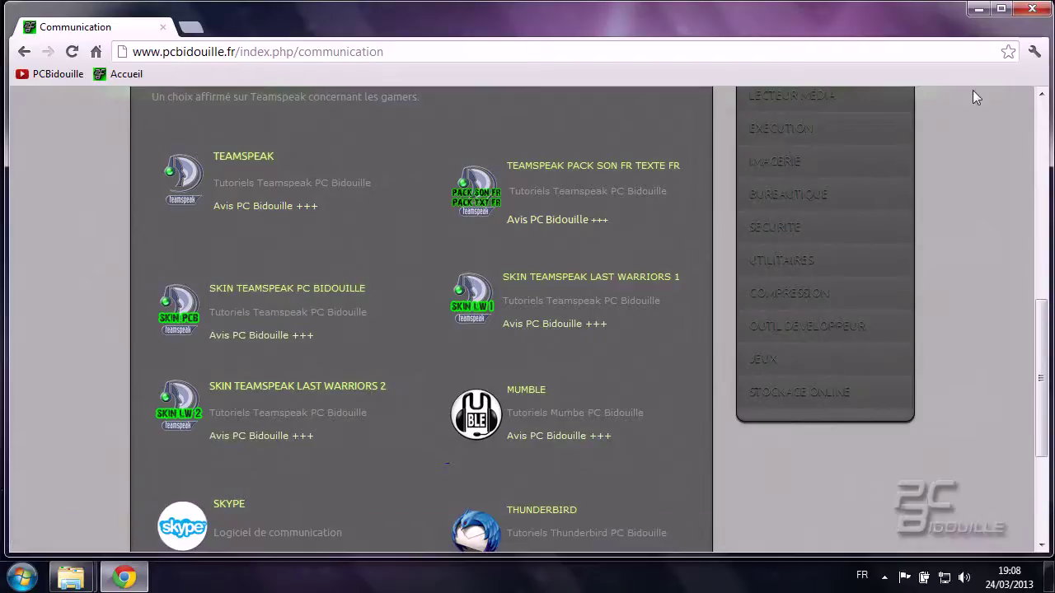
pyautogui.click(980, 9)
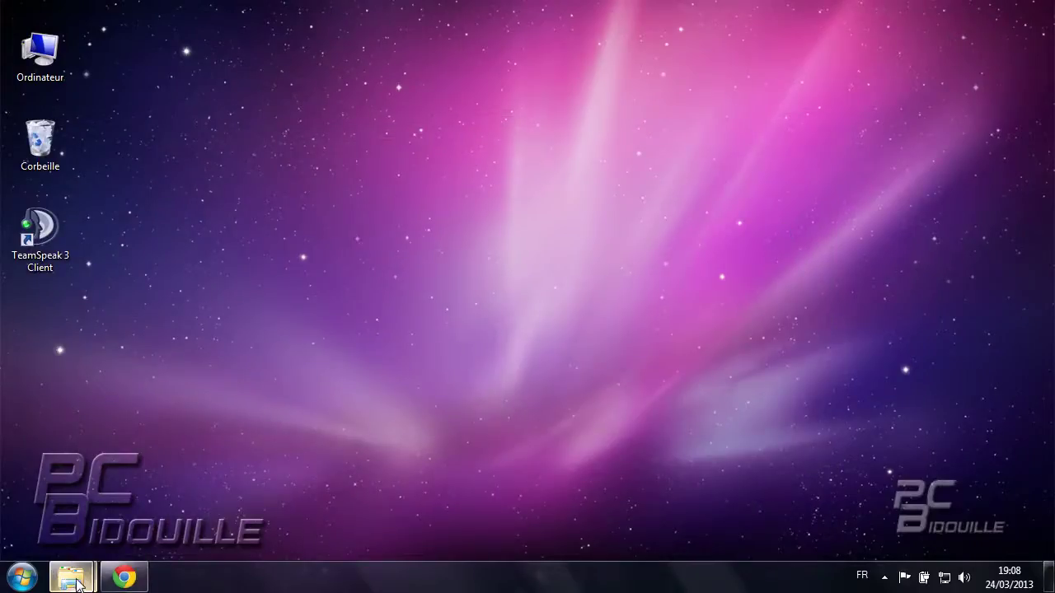
# Switch to the Téléchargements folder window and extract the TS_PCB archive into its own folder there
pyautogui.moveTo(75, 579)
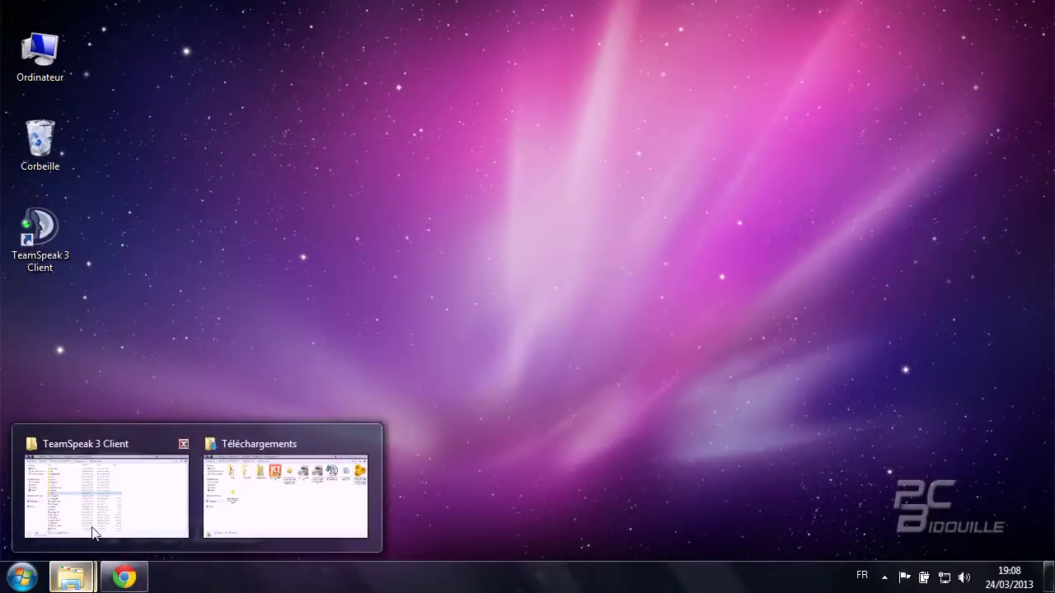
pyautogui.click(244, 449)
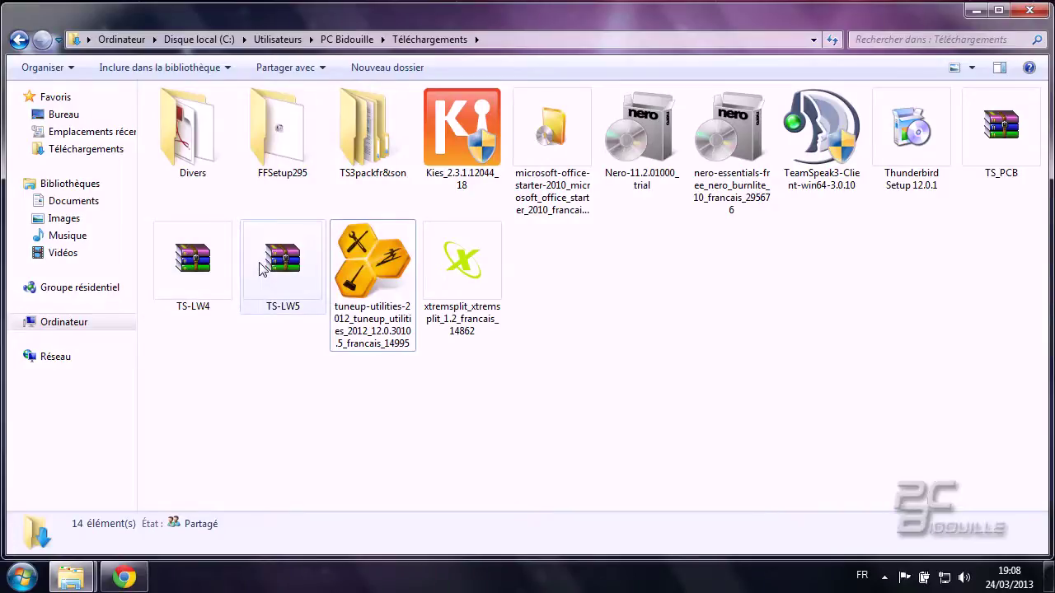
pyautogui.click(1014, 146)
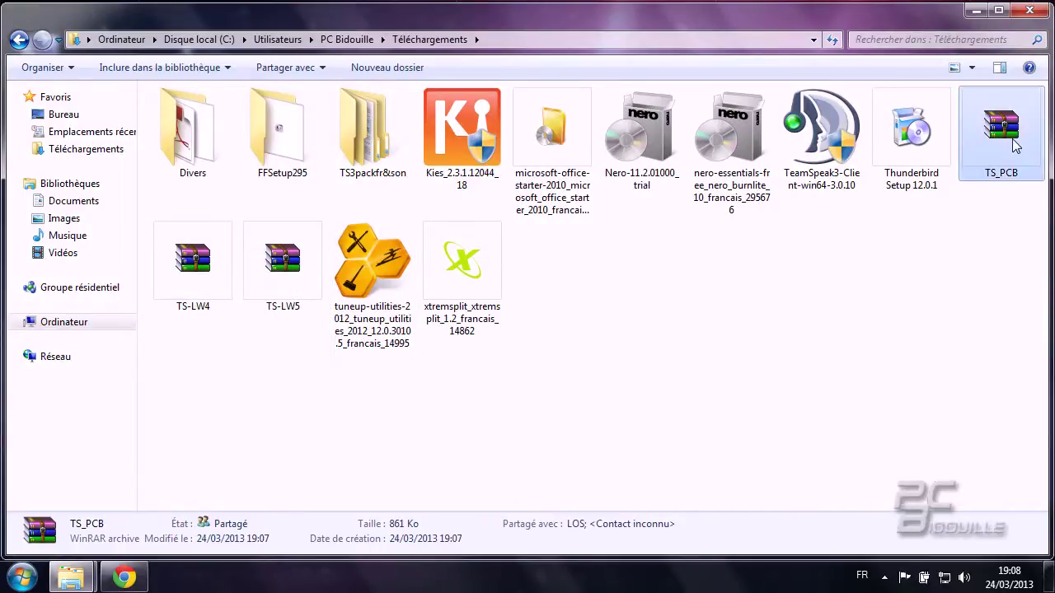
pyautogui.rightClick(1015, 146)
pyautogui.click(842, 168)
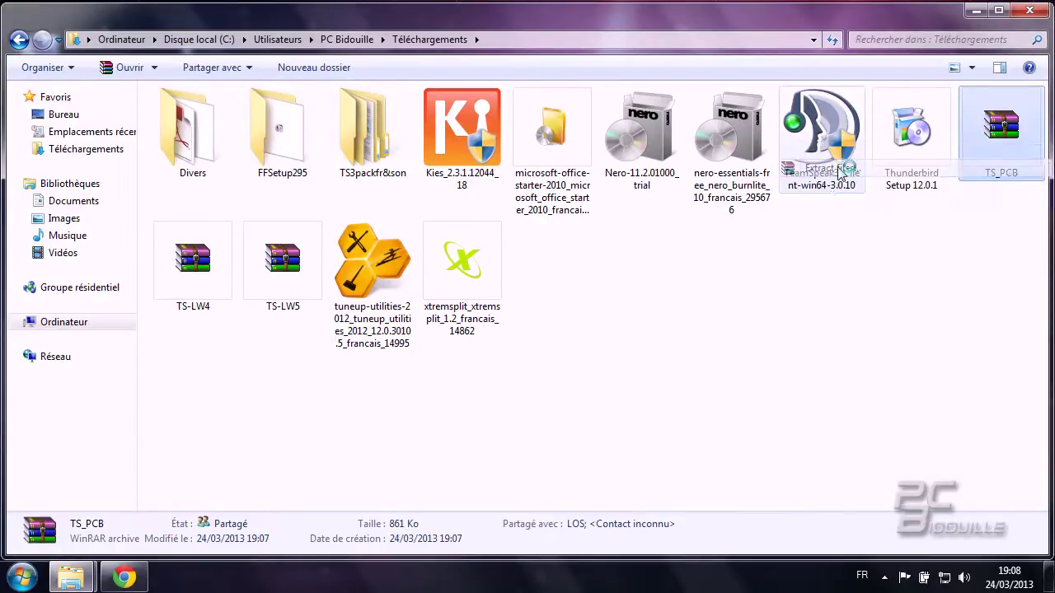
pyautogui.click(579, 425)
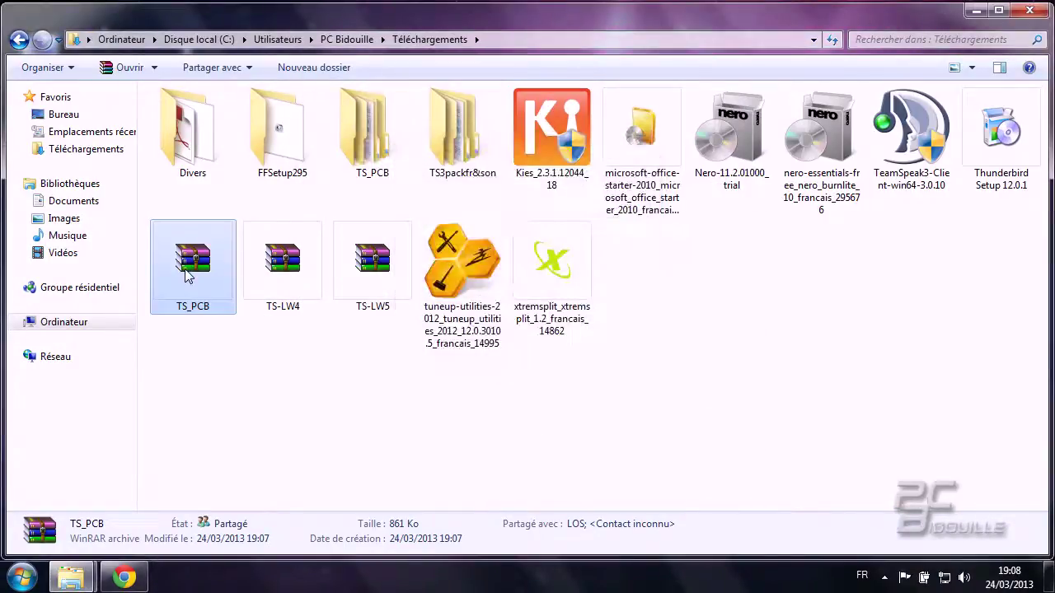
# Send a shortcut to the TS_PCB archive to the desktop
pyautogui.rightClick(187, 269)
pyautogui.moveTo(302, 426)
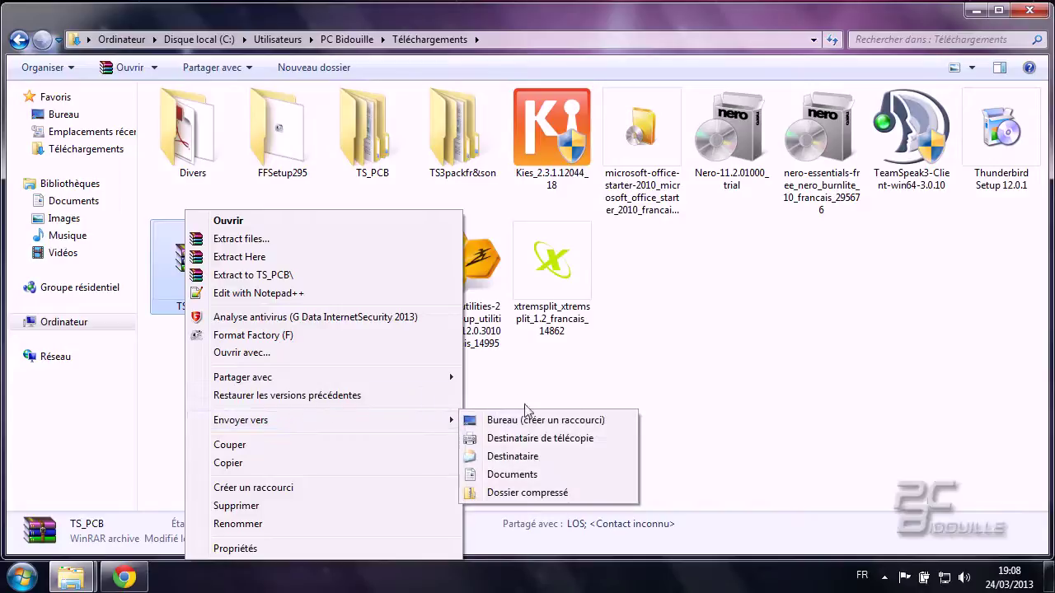
pyautogui.click(531, 419)
# Extract the TS-LW4 archive into a TS-LW4 folder in Téléchargements, keeping the default extraction options
pyautogui.click(283, 287)
pyautogui.rightClick(283, 287)
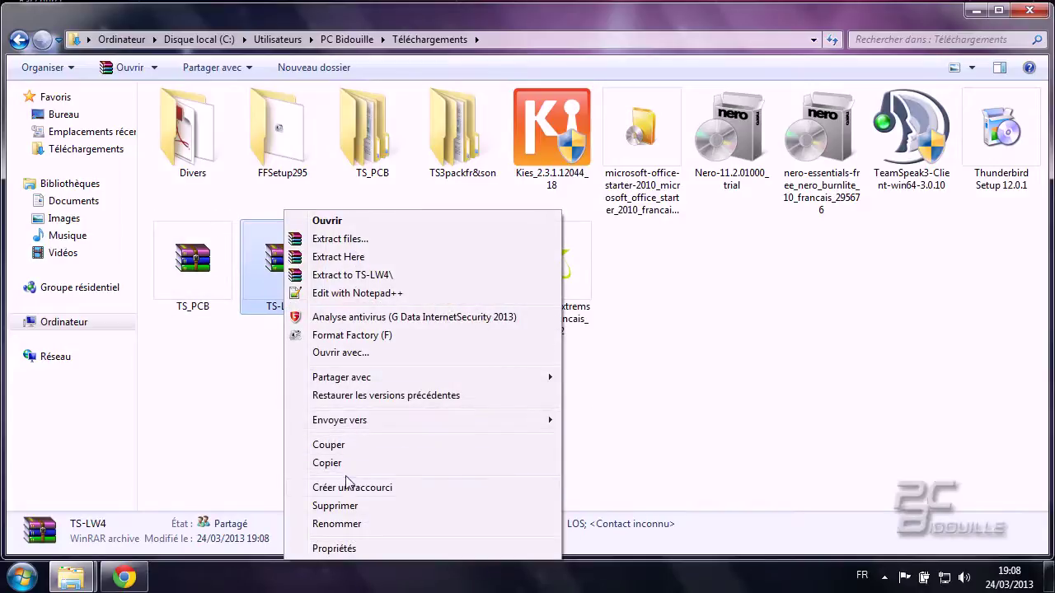
pyautogui.click(338, 239)
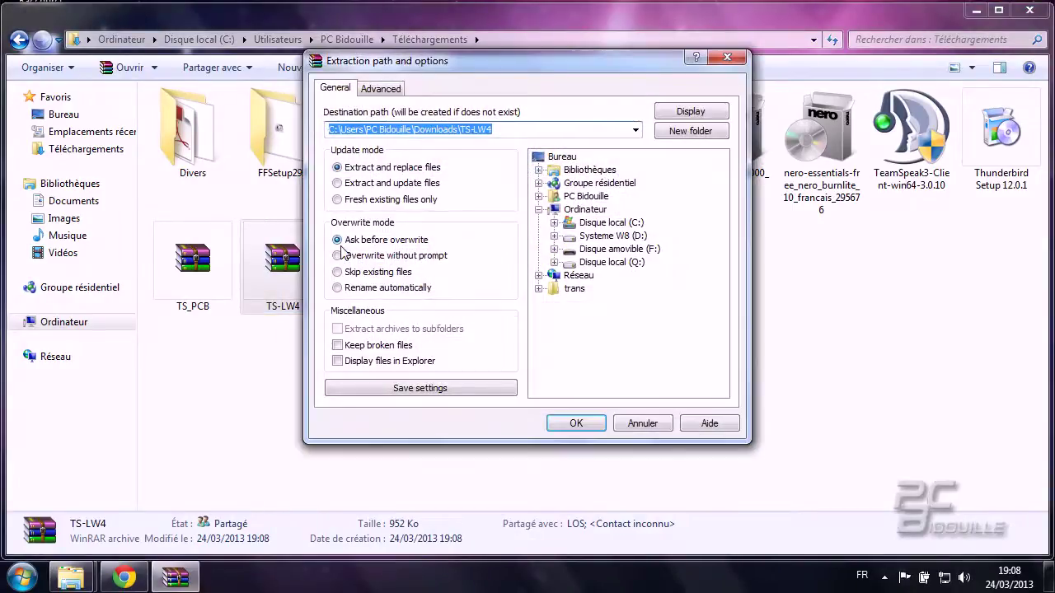
pyautogui.click(575, 423)
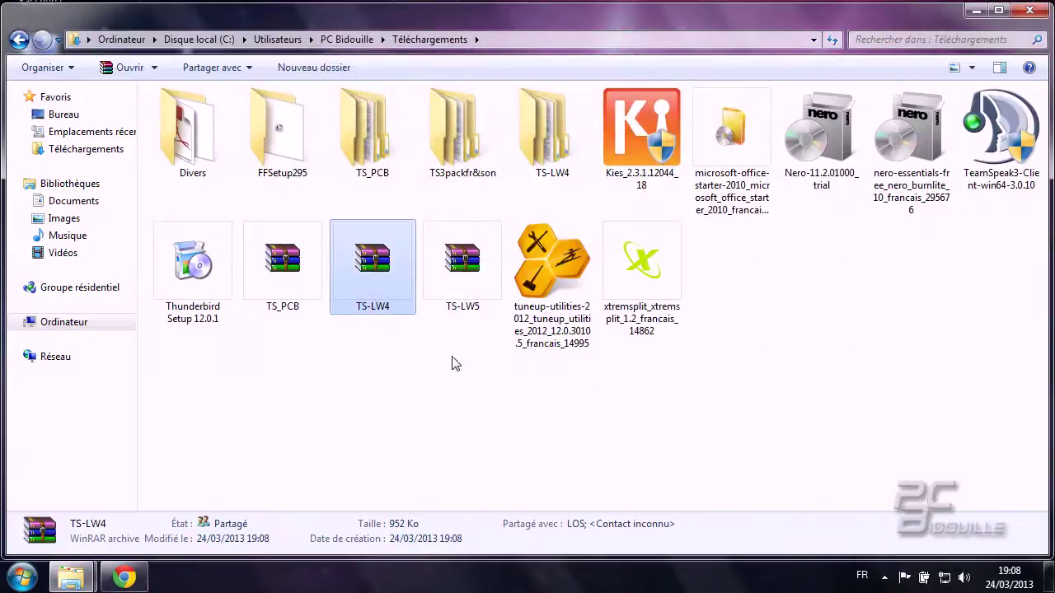
# Extract the TS-LW5 archive into a TS-LW5 folder in Téléchargements, keeping the default extraction options
pyautogui.click(457, 265)
pyautogui.rightClick(458, 265)
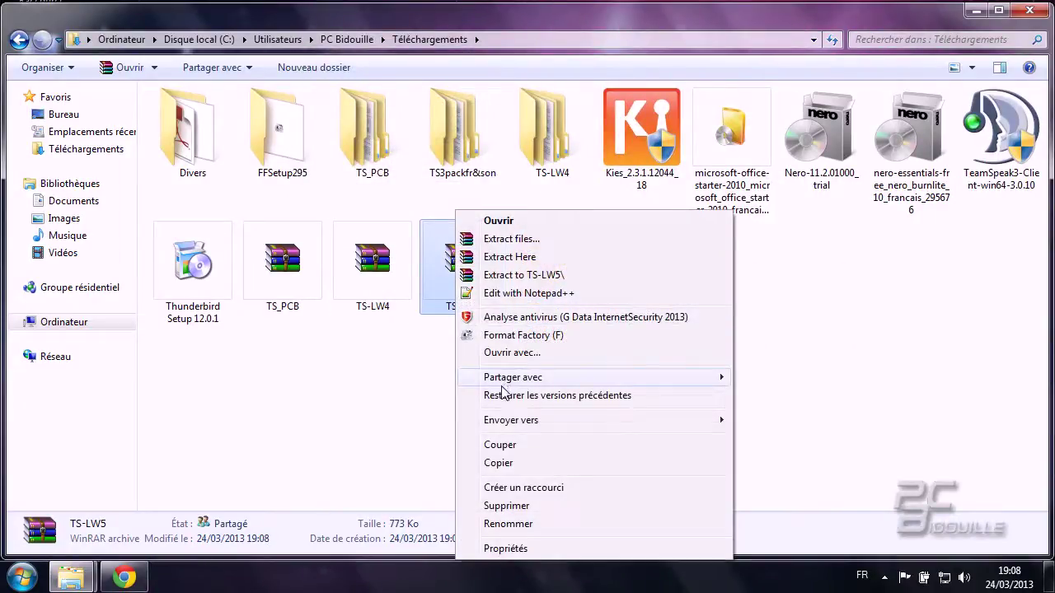
pyautogui.click(497, 239)
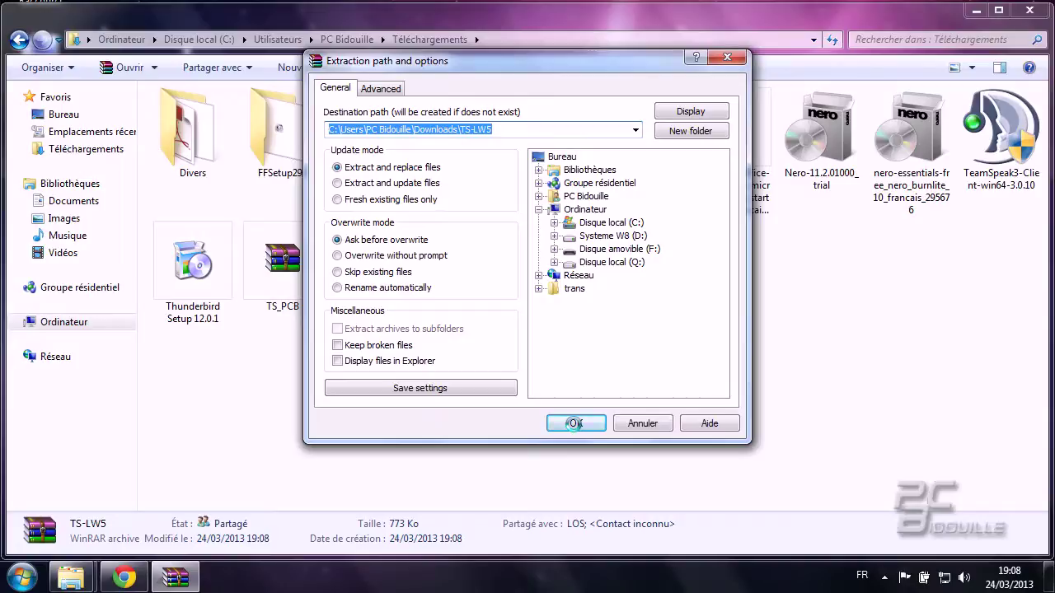
pyautogui.click(575, 424)
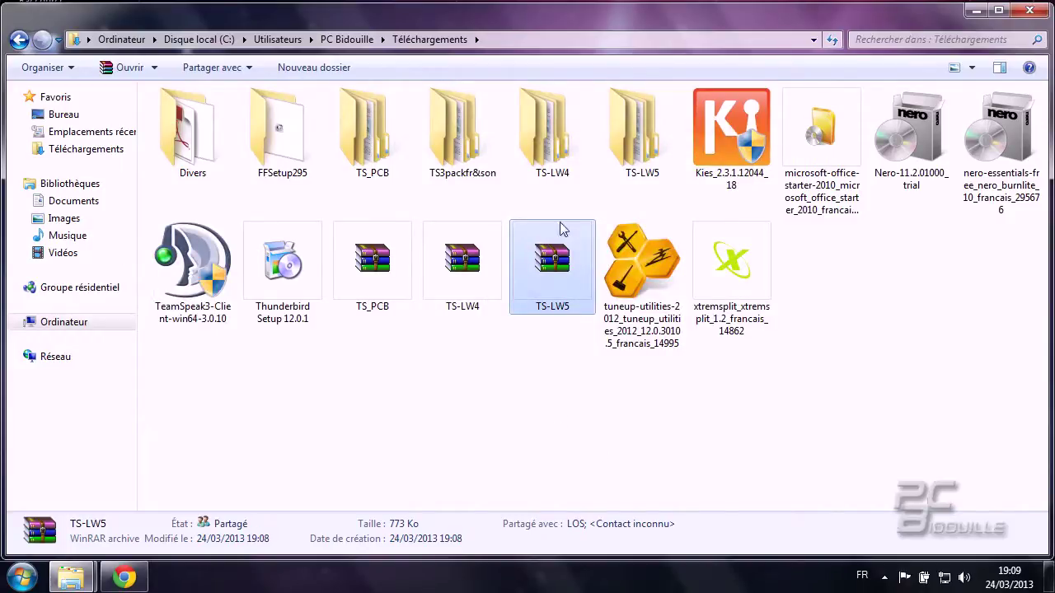
# Open the TS PCB subfolder inside the extracted TS_PCB folder and display its contents as icons
pyautogui.doubleClick(372, 139)
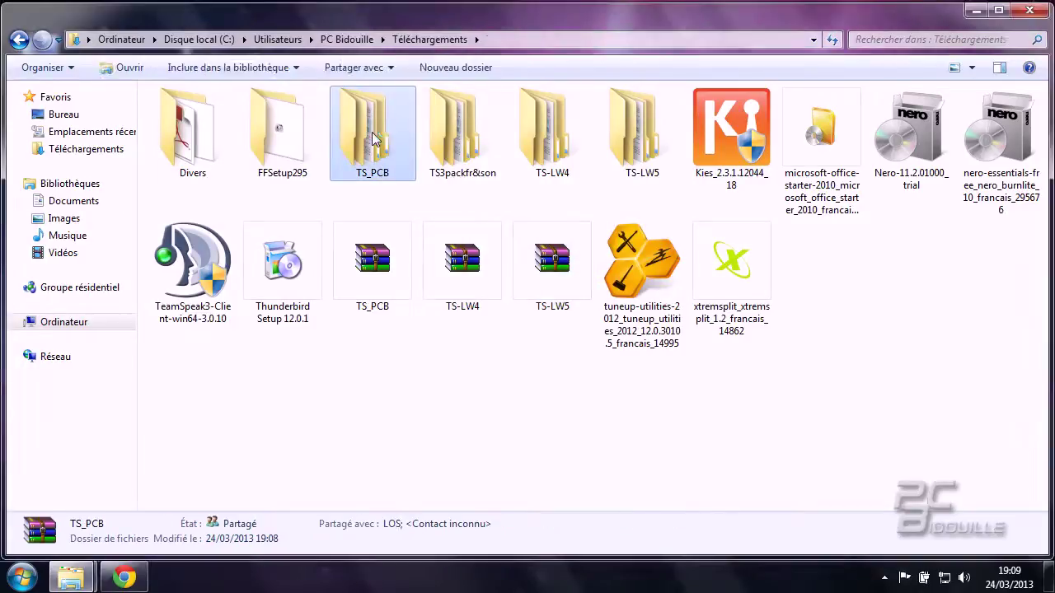
pyautogui.doubleClick(226, 116)
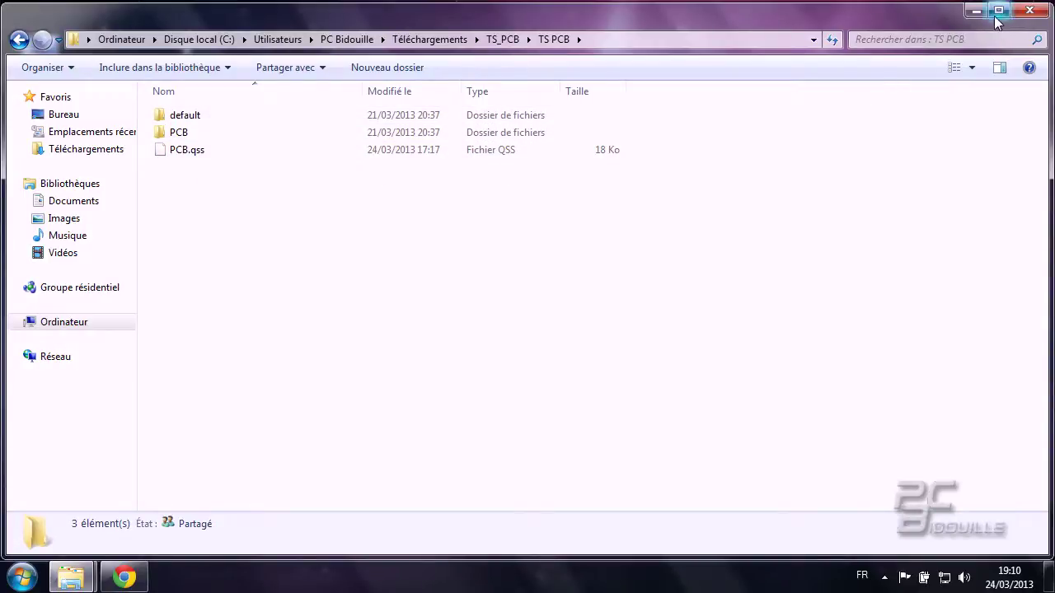
pyautogui.click(976, 72)
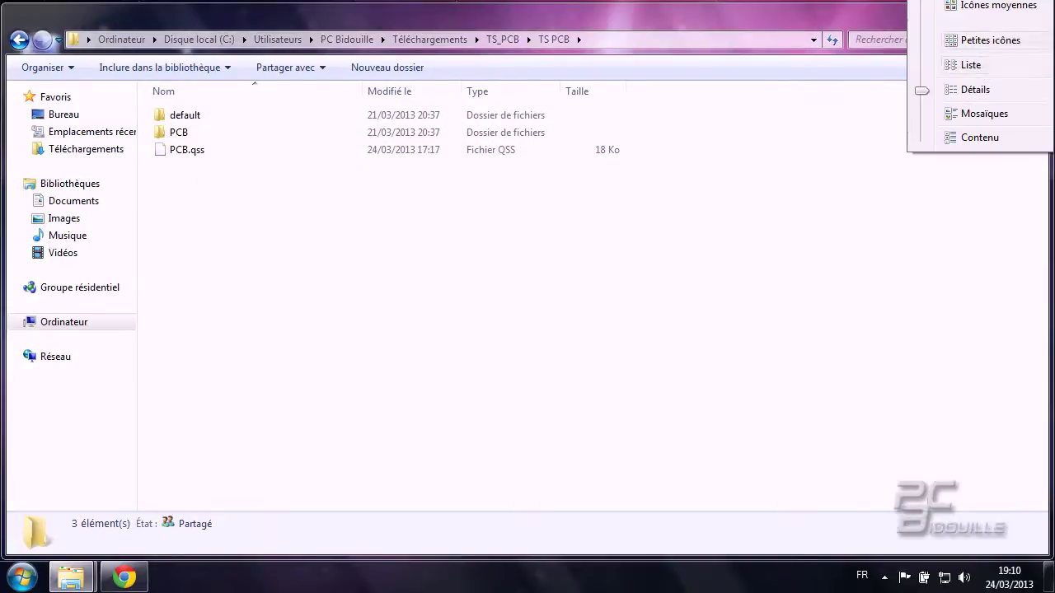
pyautogui.click(947, 7)
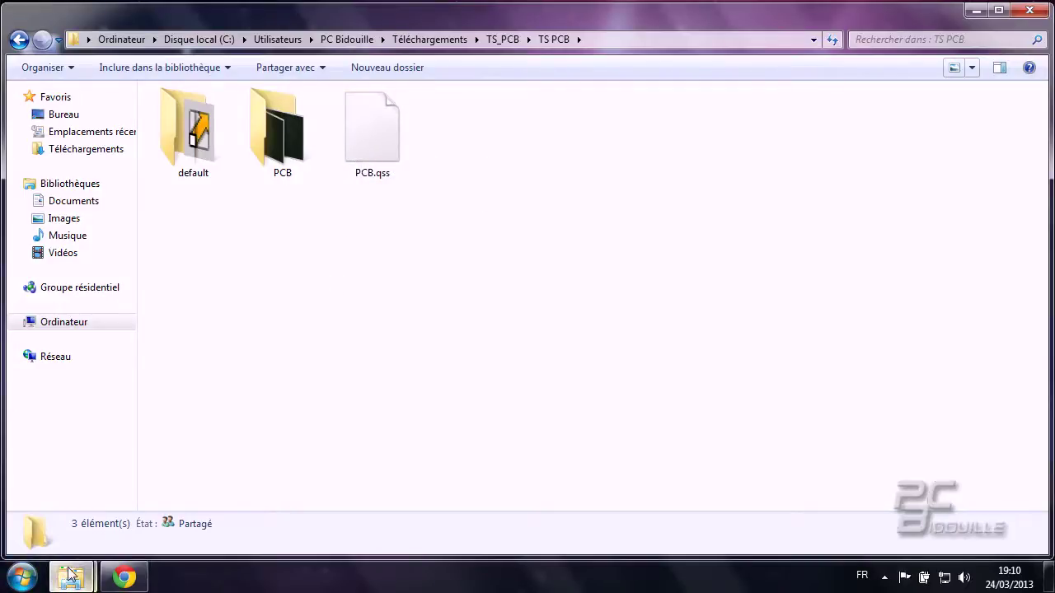
# Switch to the TeamSpeak 3 Client program folder window and open its styles folder
pyautogui.moveTo(70, 576)
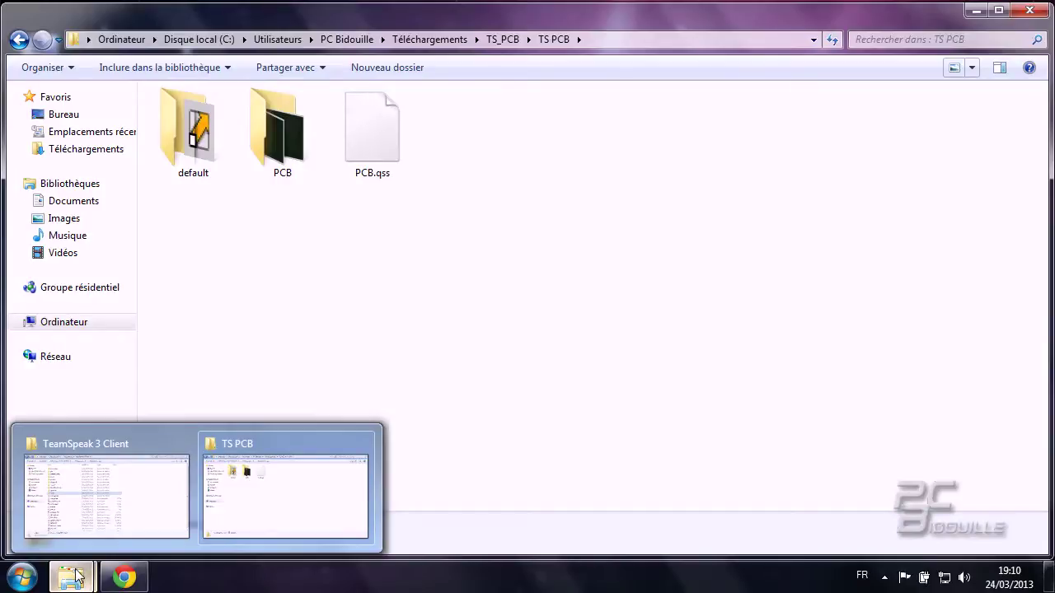
pyautogui.click(81, 447)
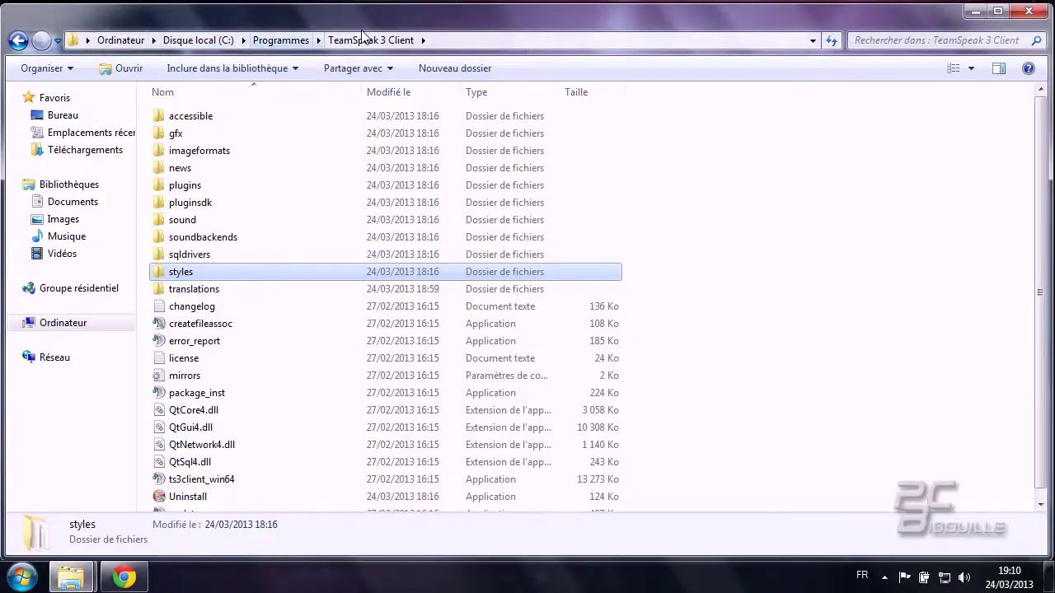
pyautogui.doubleClick(195, 279)
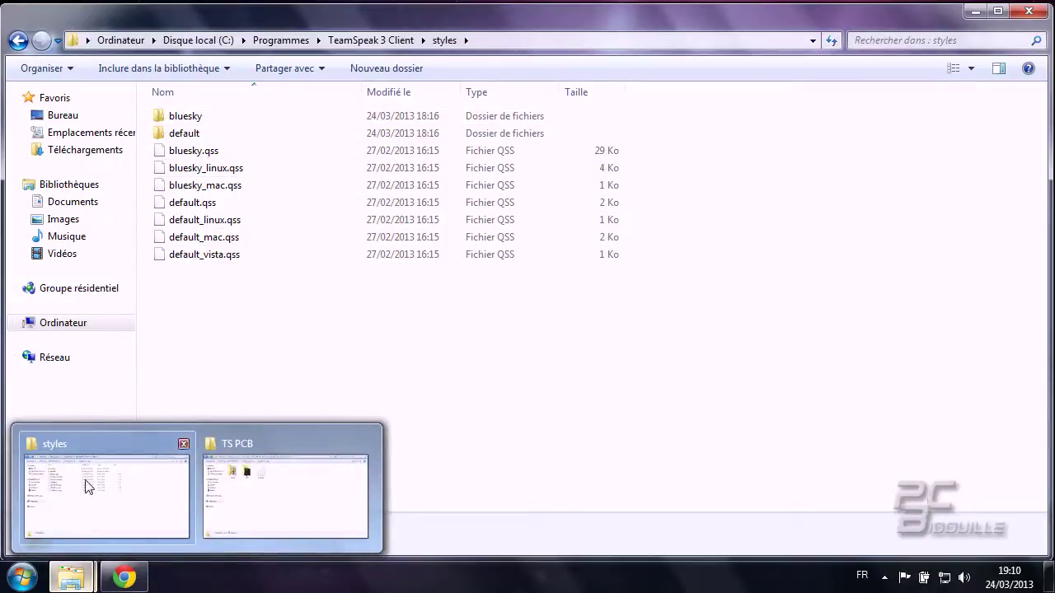
pyautogui.click(78, 449)
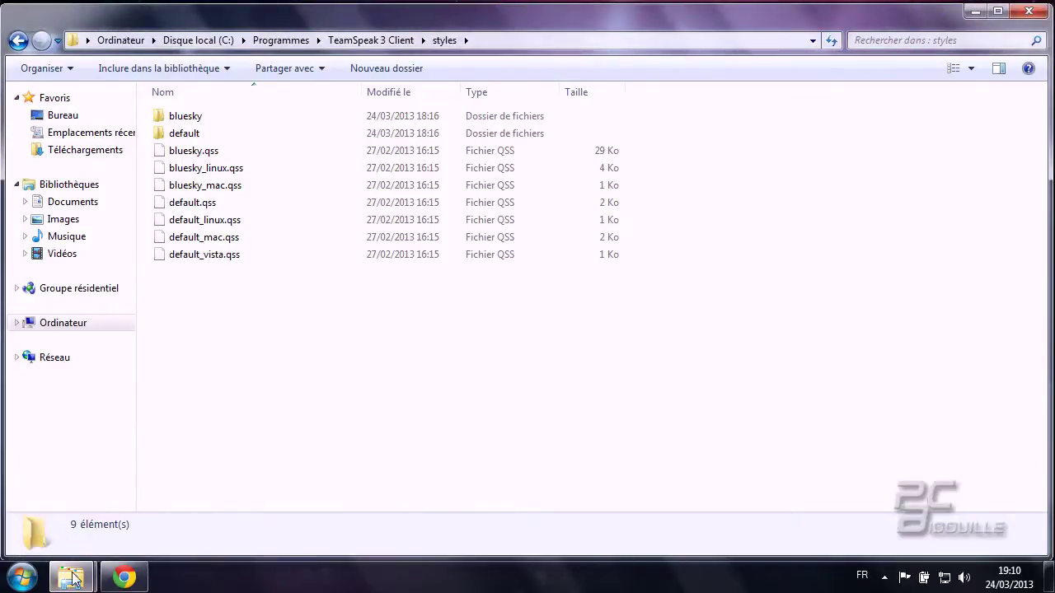
# Copy the PCB folder and the PCB.qss file from the extracted TS PCB folder, leaving out the default folder
pyautogui.moveTo(73, 580)
pyautogui.click(225, 447)
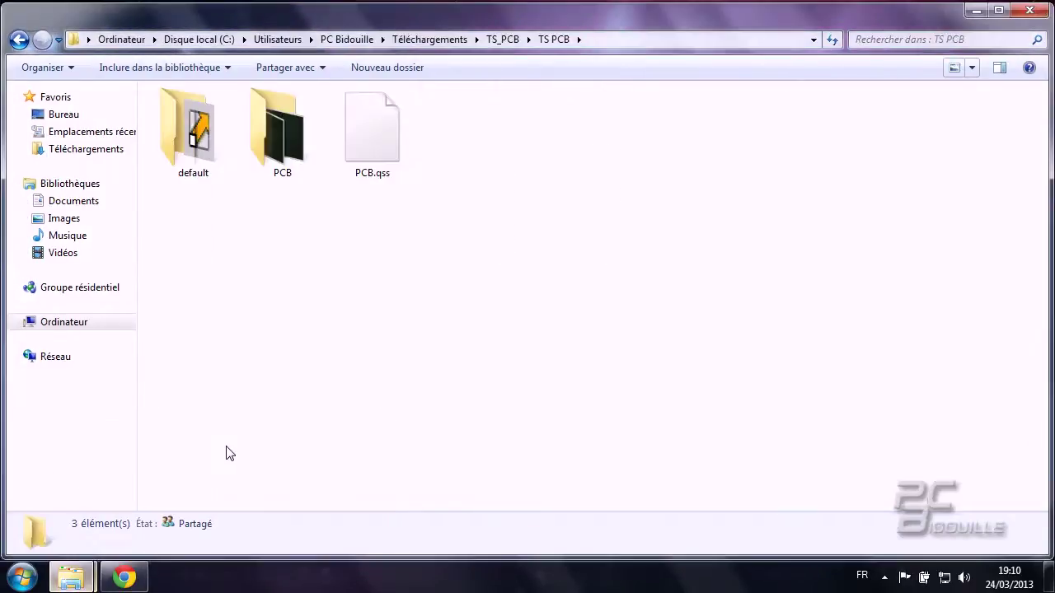
pyautogui.moveTo(449, 144); pyautogui.dragTo(295, 208)
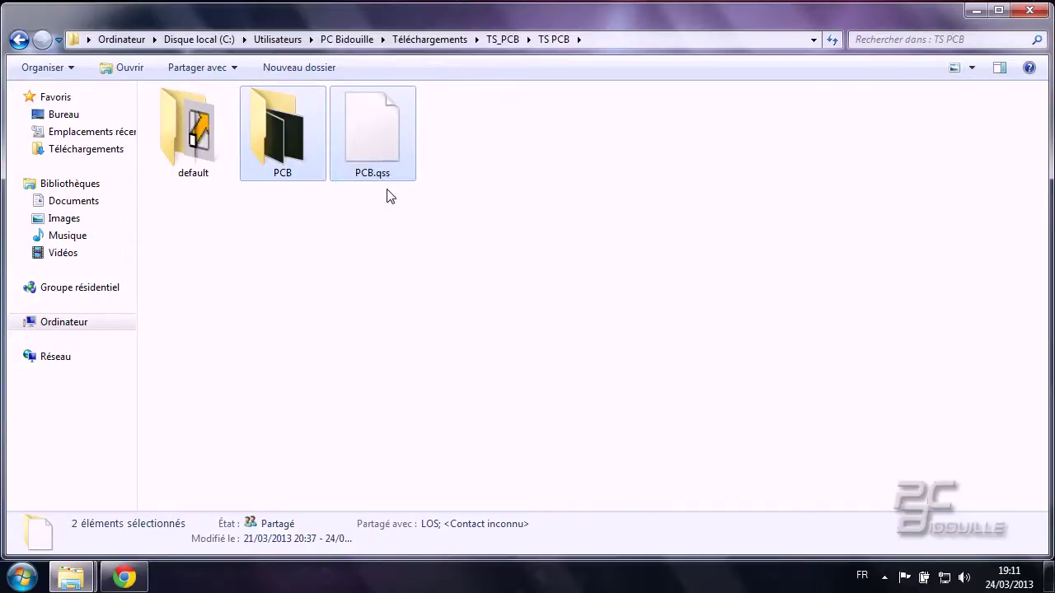
pyautogui.rightClick(288, 176)
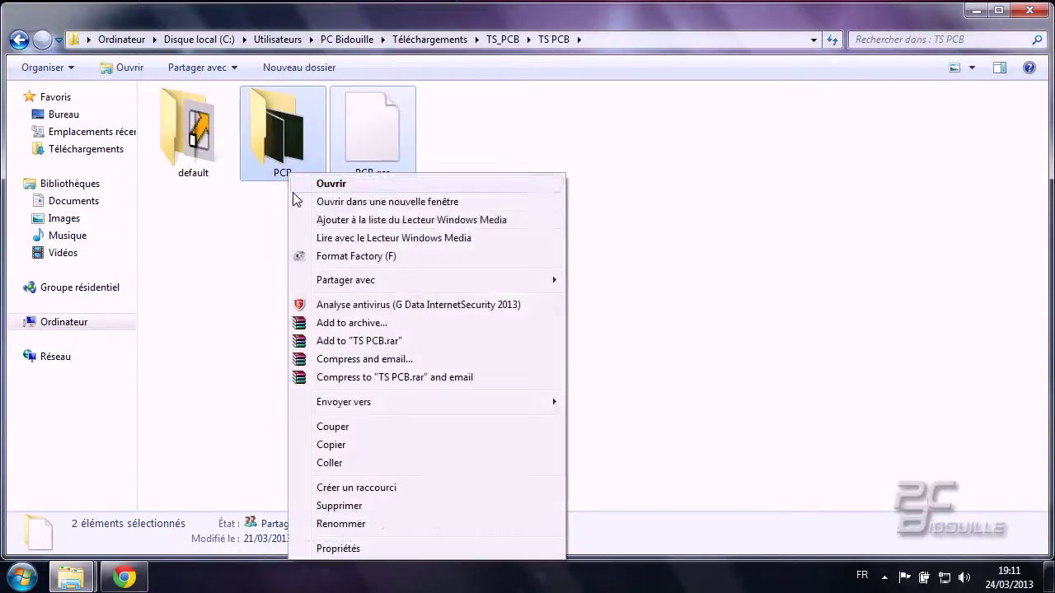
pyautogui.click(327, 445)
# Paste the copied PCB folder and PCB.qss into the TeamSpeak 3 Client styles folder, granting administrator permission
pyautogui.click(976, 10)
pyautogui.rightClick(397, 371)
pyautogui.click(457, 248)
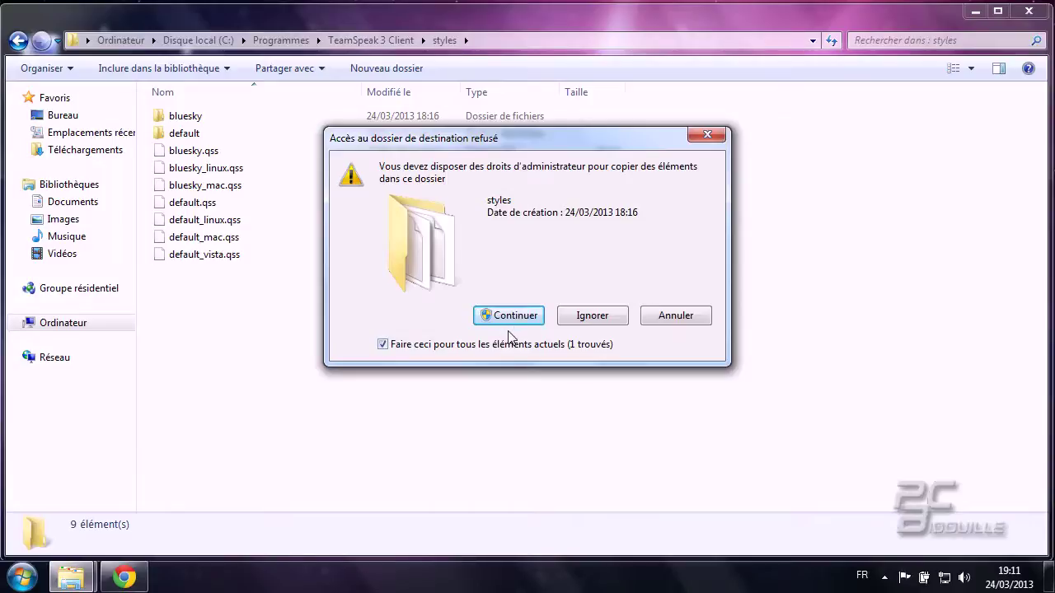
pyautogui.click(512, 323)
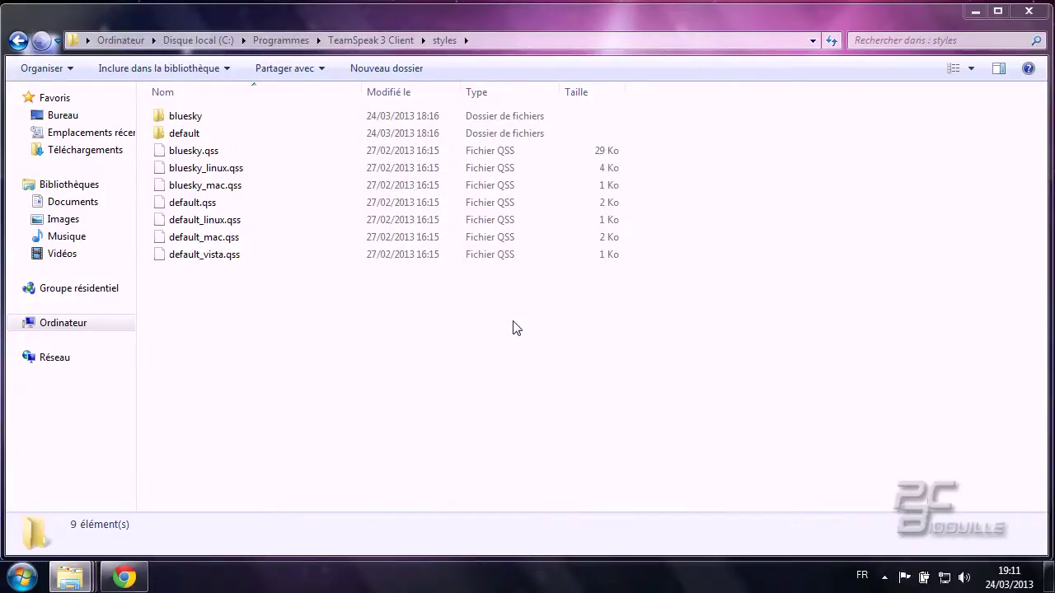
pyautogui.click(327, 402)
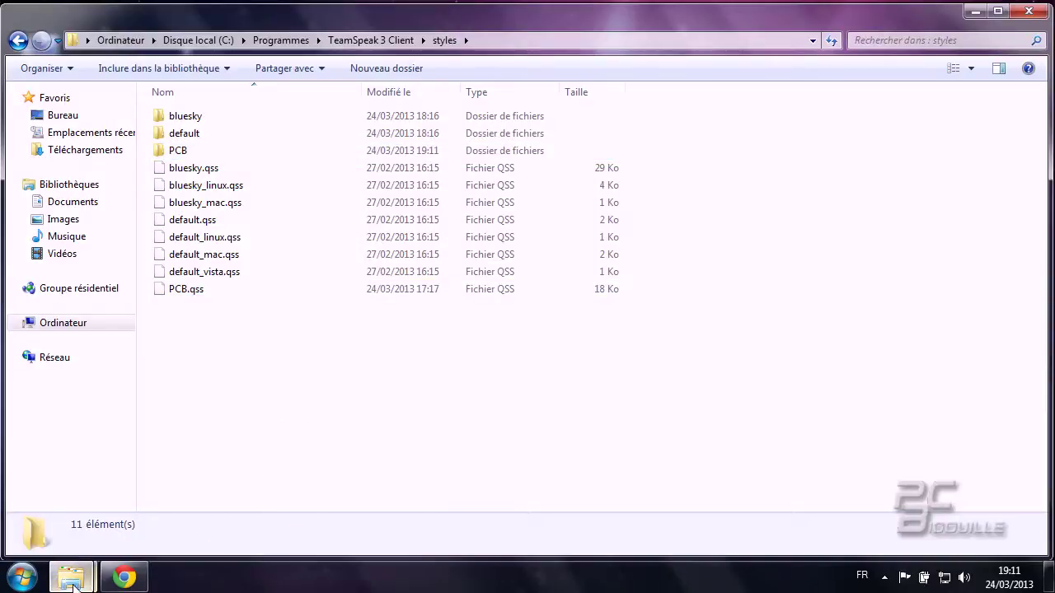
# Return to Téléchargements in the TS PCB window and copy the LW4 folder and LW4.qss from TS-LW4's TS LW4 subfolder
pyautogui.moveTo(70, 577)
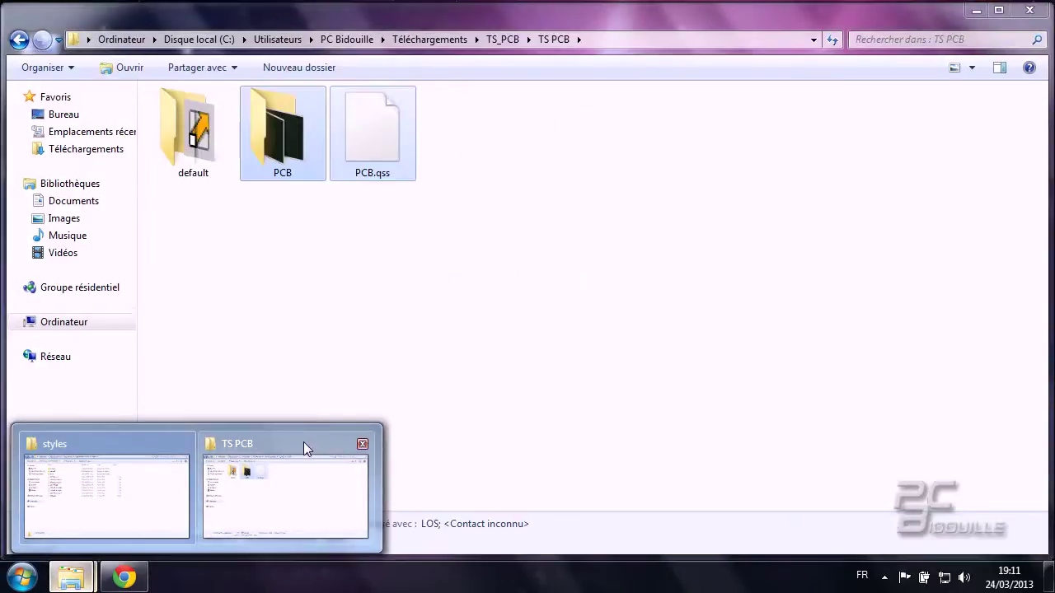
pyautogui.click(301, 442)
pyautogui.click(429, 373)
pyautogui.press('BackSpace')
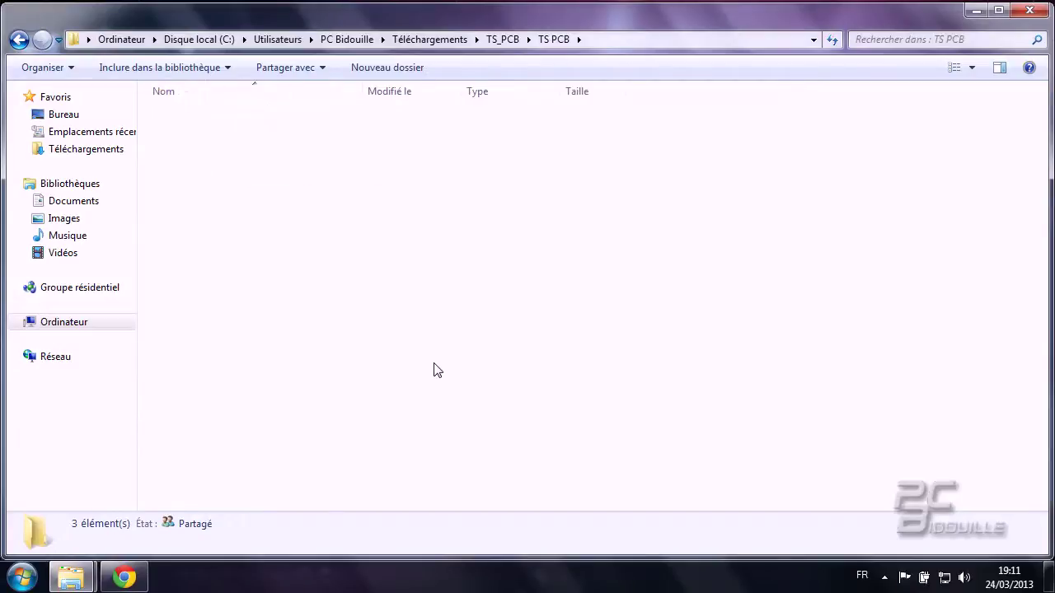
pyautogui.press('BackSpace')
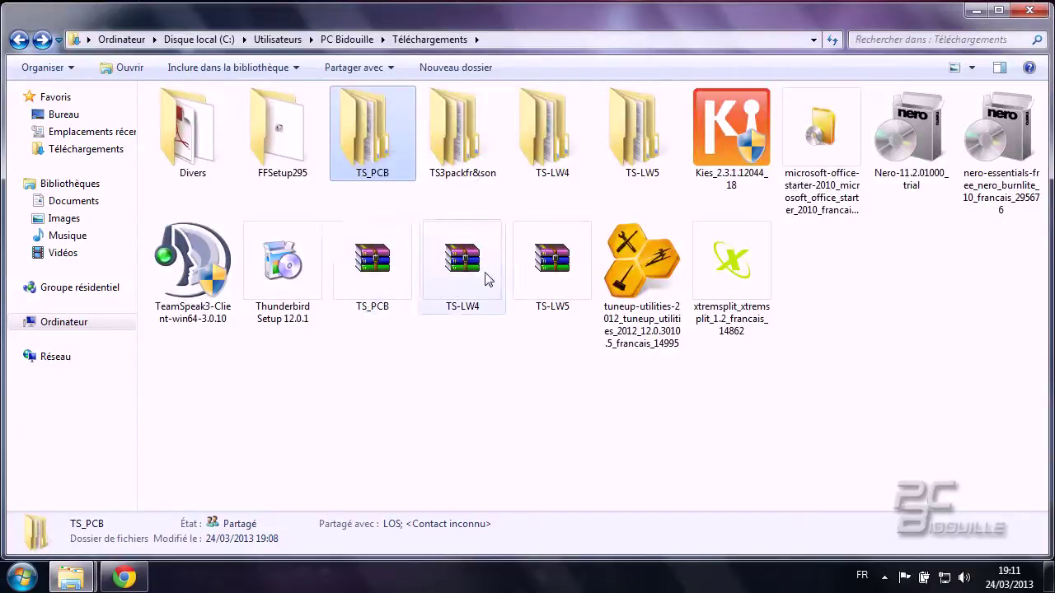
pyautogui.doubleClick(544, 153)
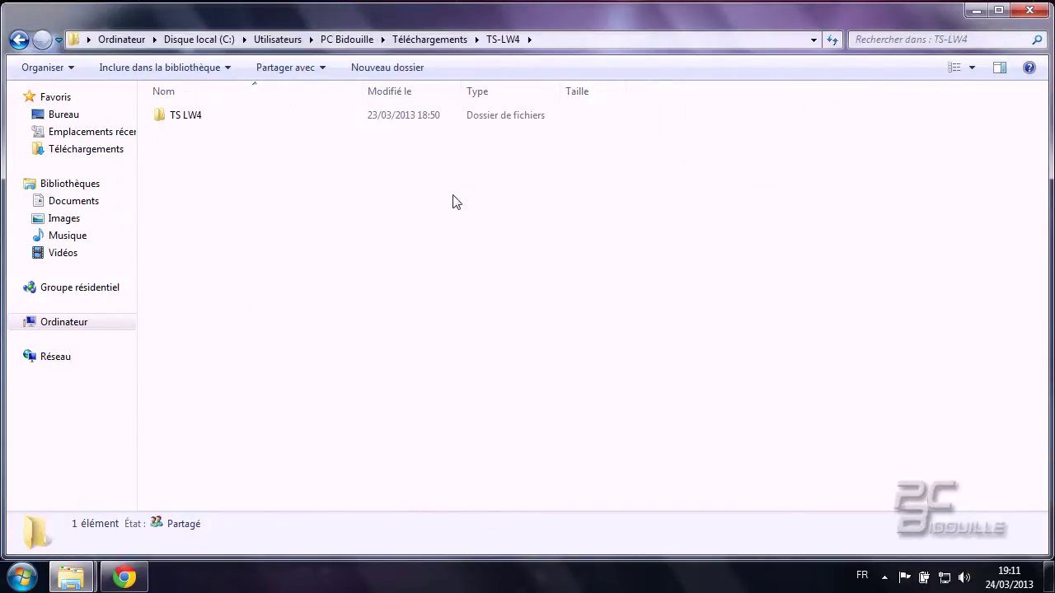
pyautogui.doubleClick(201, 117)
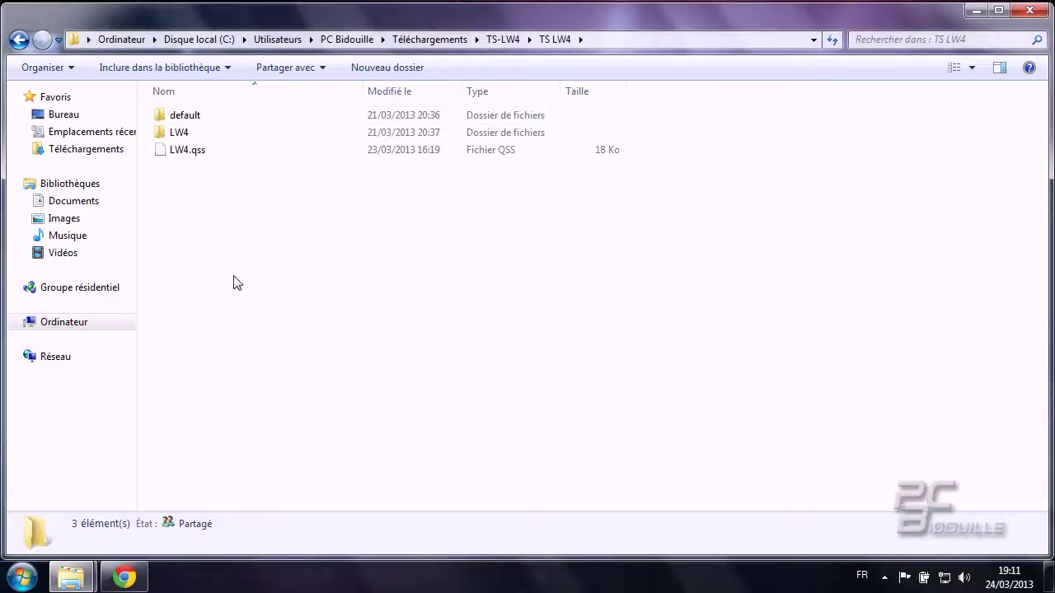
pyautogui.moveTo(232, 189); pyautogui.dragTo(182, 136)
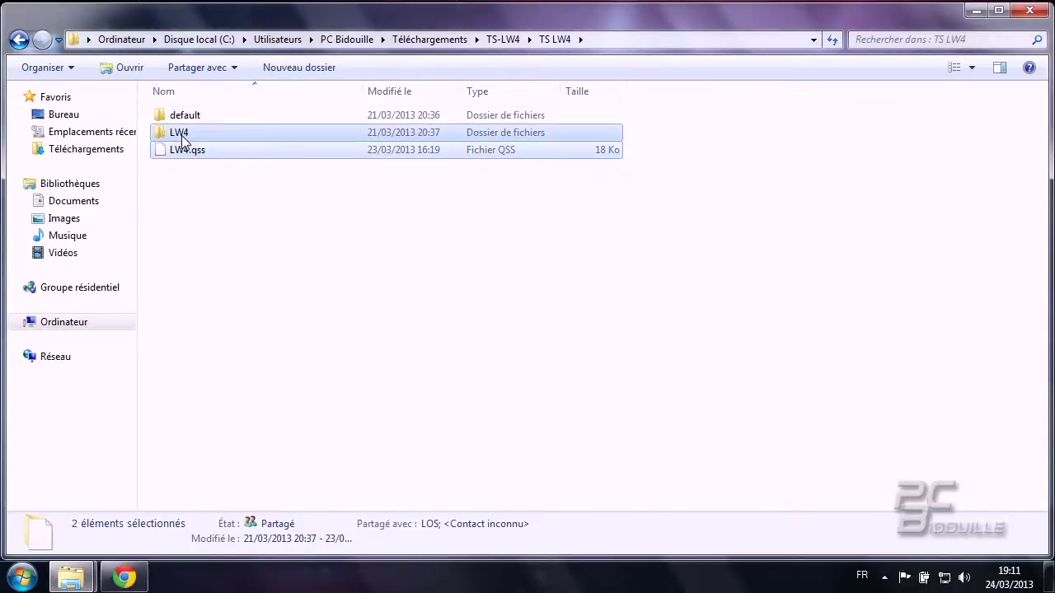
pyautogui.rightClick(181, 138)
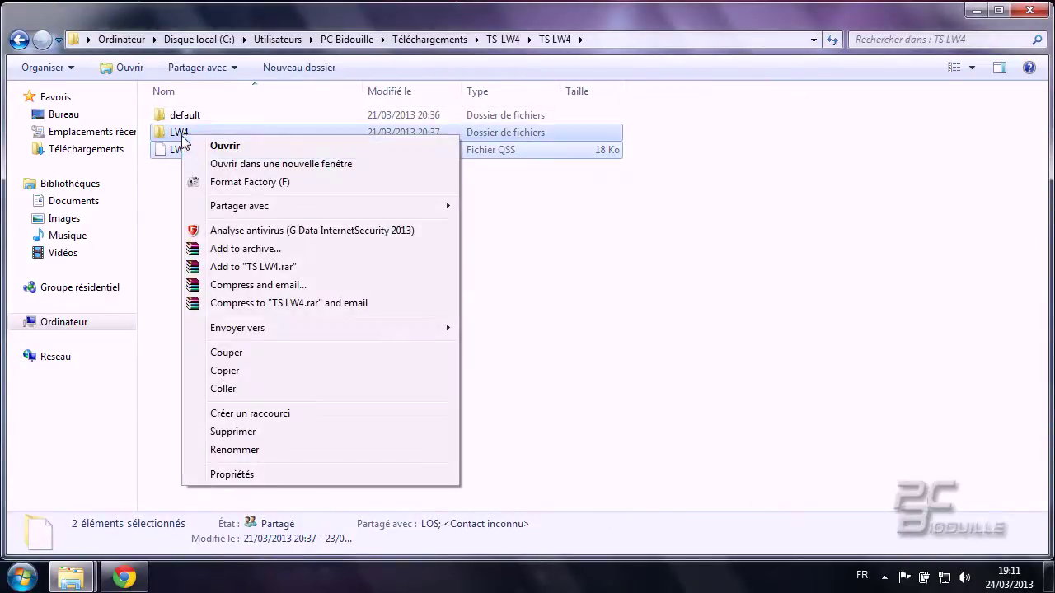
pyautogui.click(217, 370)
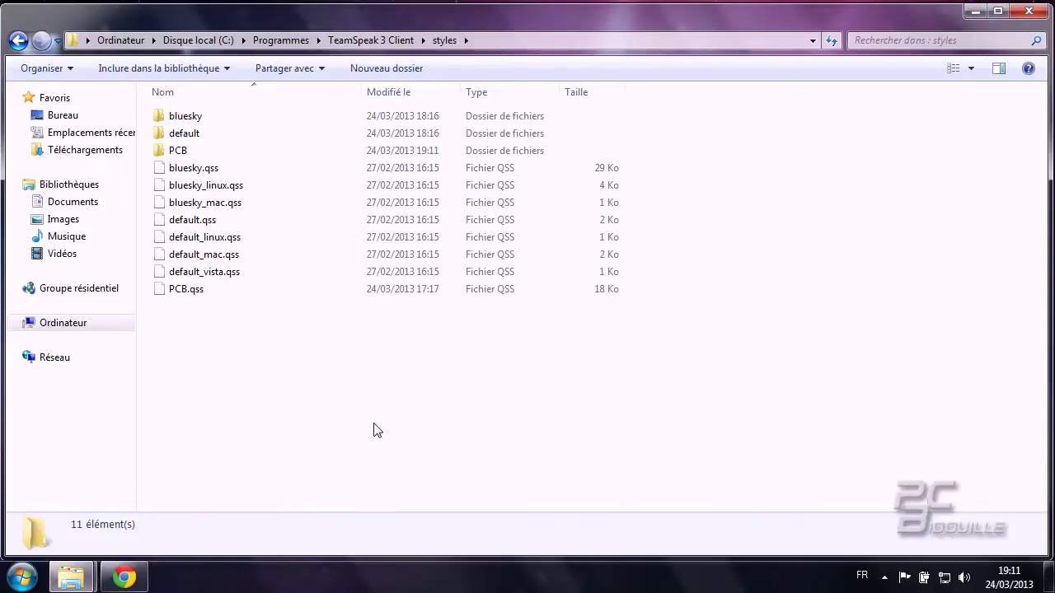
# Paste the LW4 folder and LW4.qss into the TeamSpeak 3 Client styles folder, granting administrator permission
pyautogui.rightClick(344, 426)
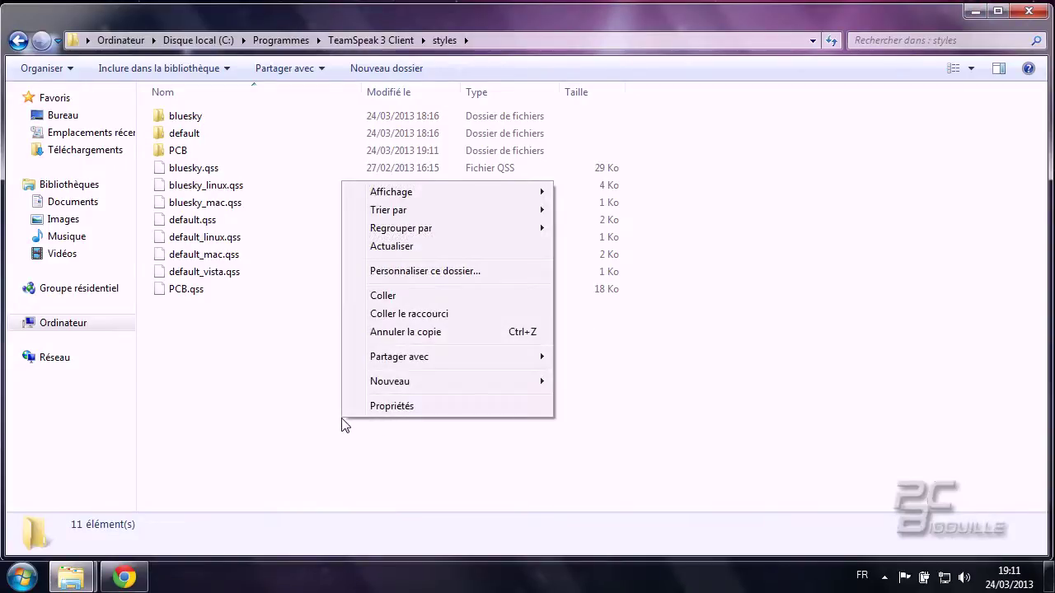
pyautogui.click(398, 295)
pyautogui.click(511, 316)
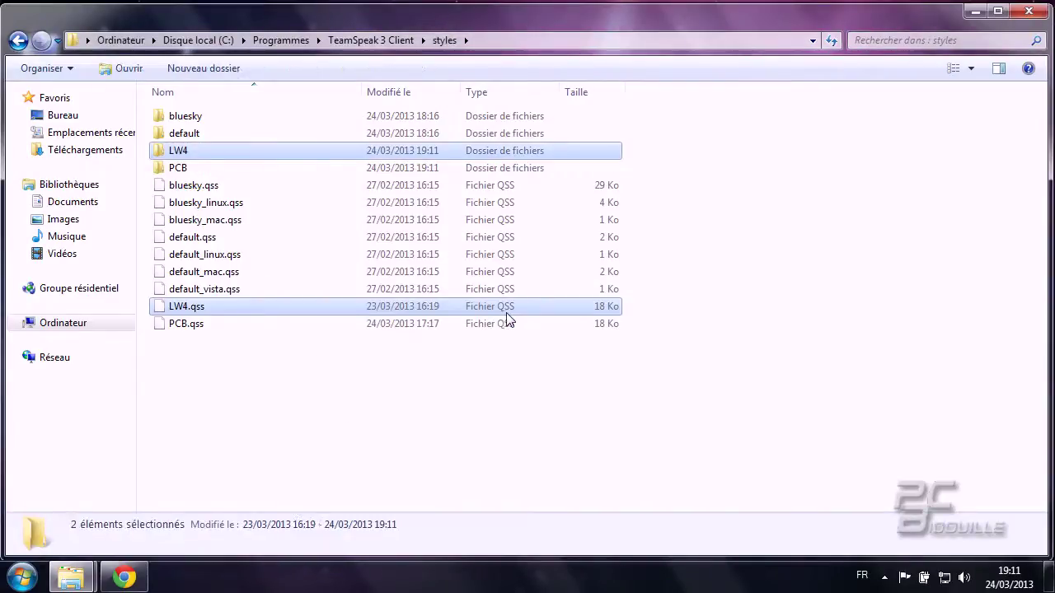
pyautogui.click(321, 420)
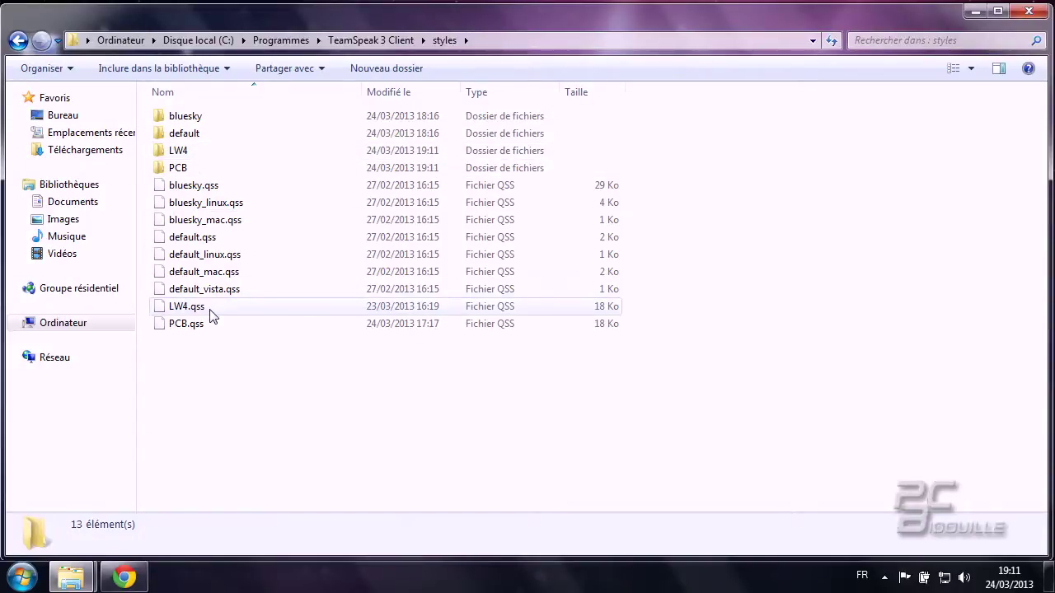
# Return to Téléchargements in the TS LW4 window and copy the LW5 folder and LW5.qss from TS-LW5's TS LW5 subfolder
pyautogui.moveTo(73, 577)
pyautogui.click(276, 481)
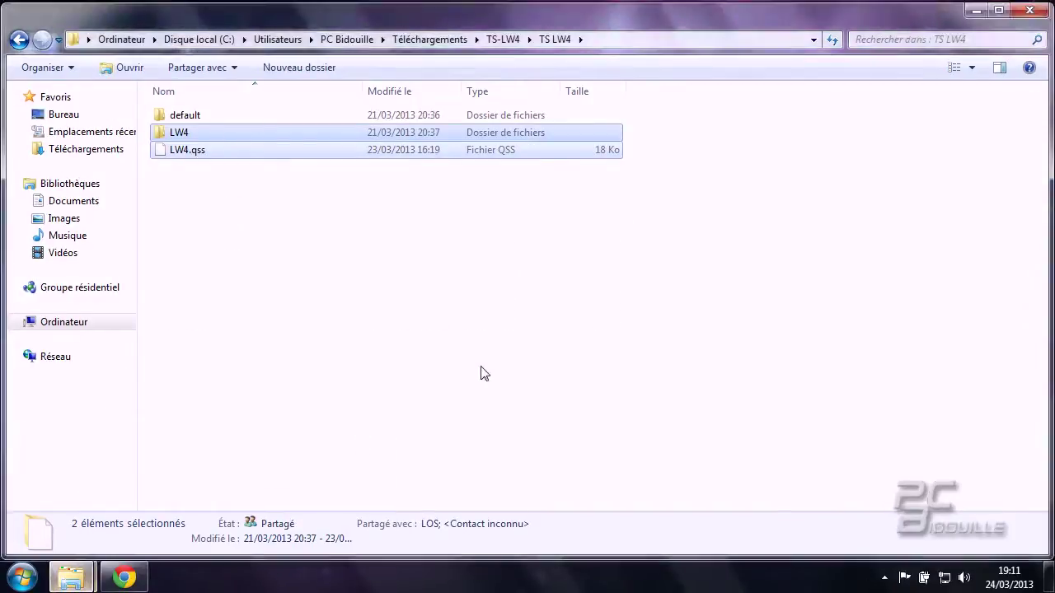
pyautogui.press('BackSpace')
pyautogui.press('BackSpace')
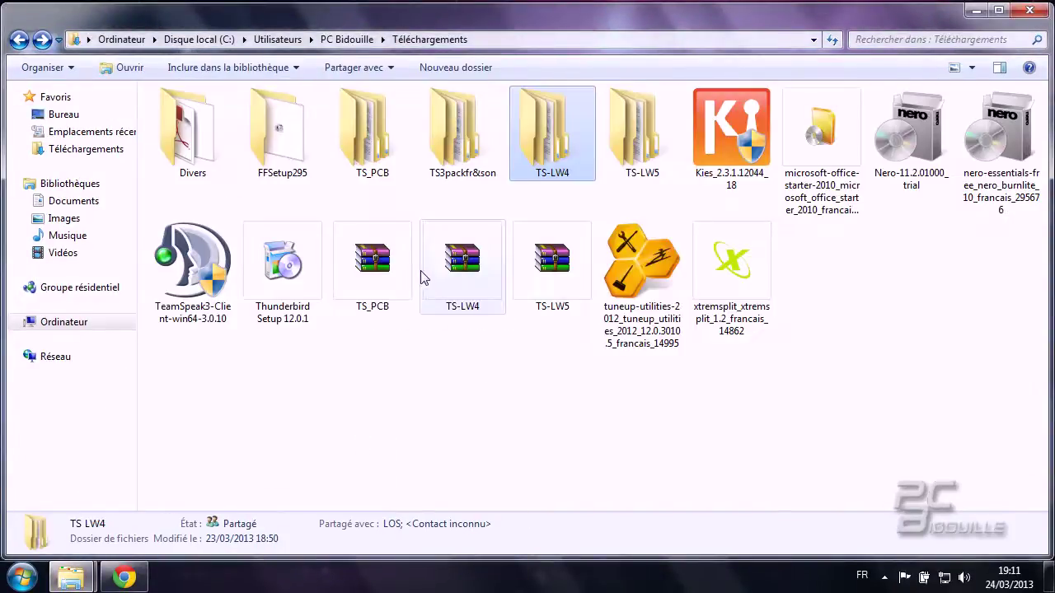
pyautogui.doubleClick(606, 164)
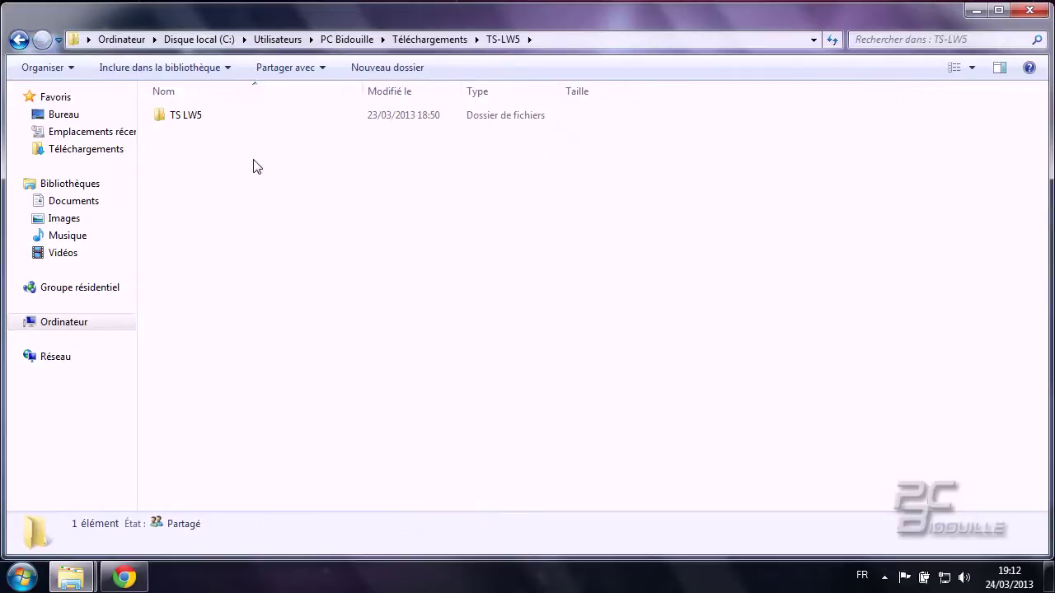
pyautogui.doubleClick(210, 122)
pyautogui.moveTo(244, 204); pyautogui.dragTo(183, 135)
pyautogui.rightClick(185, 141)
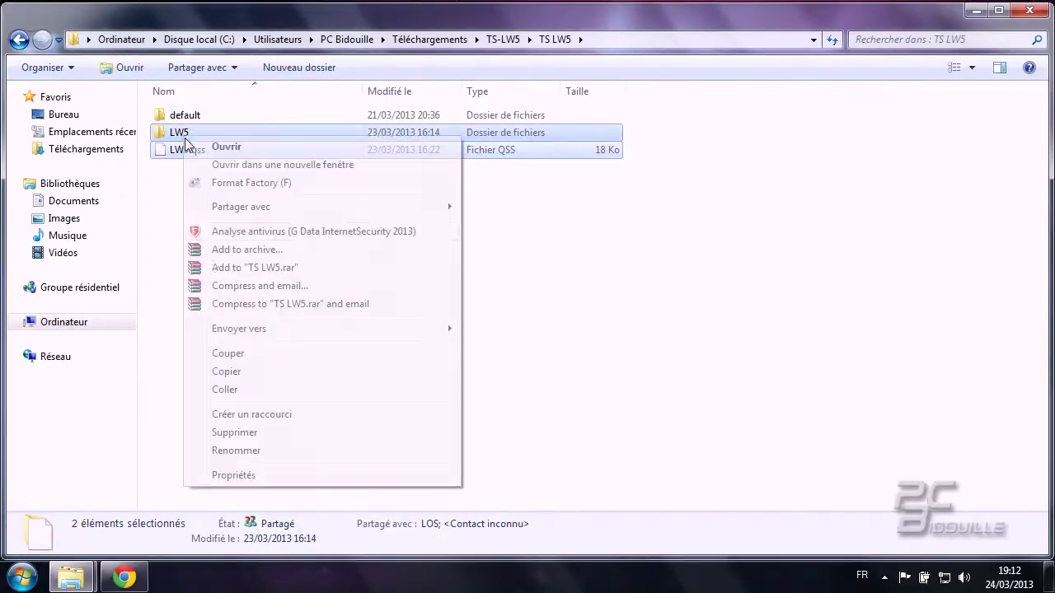
pyautogui.click(239, 371)
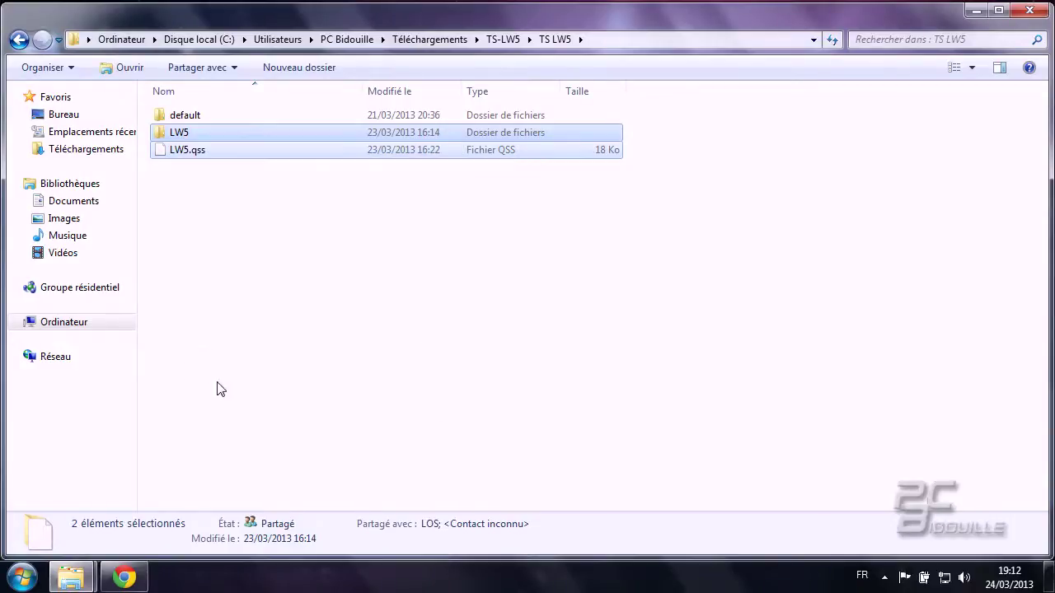
# Paste the LW5 folder and LW5.qss into the TeamSpeak 3 Client styles folder, granting administrator permission
pyautogui.moveTo(71, 577)
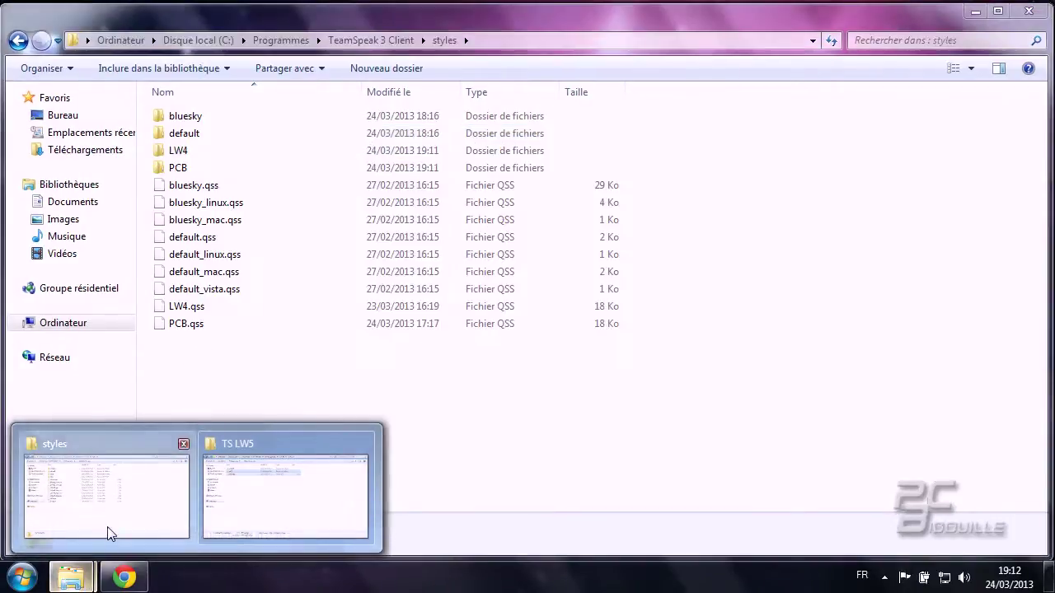
pyautogui.click(111, 534)
pyautogui.rightClick(226, 448)
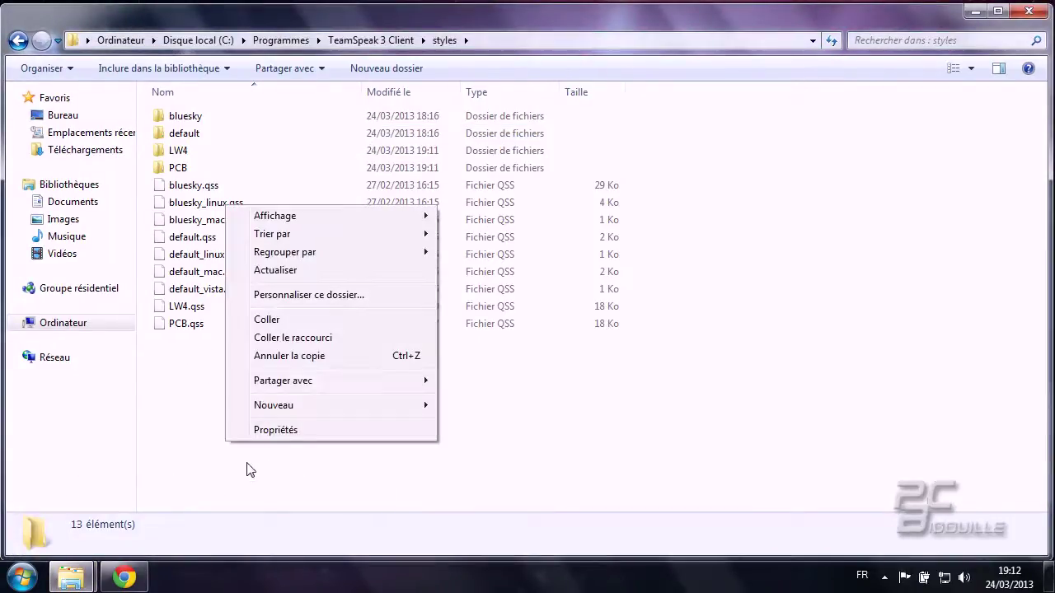
pyautogui.click(268, 320)
pyautogui.click(515, 313)
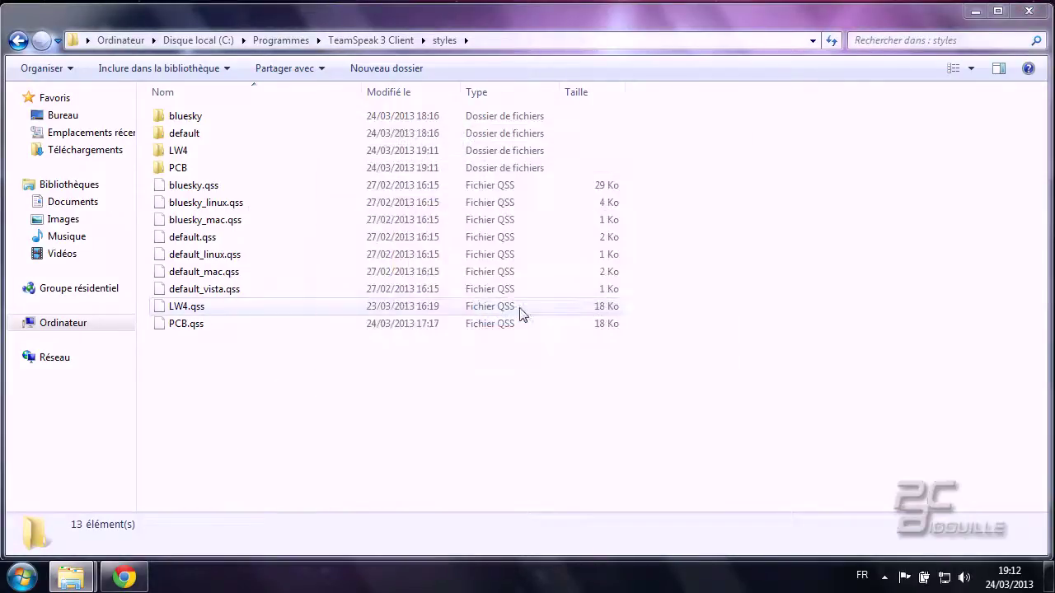
pyautogui.click(440, 444)
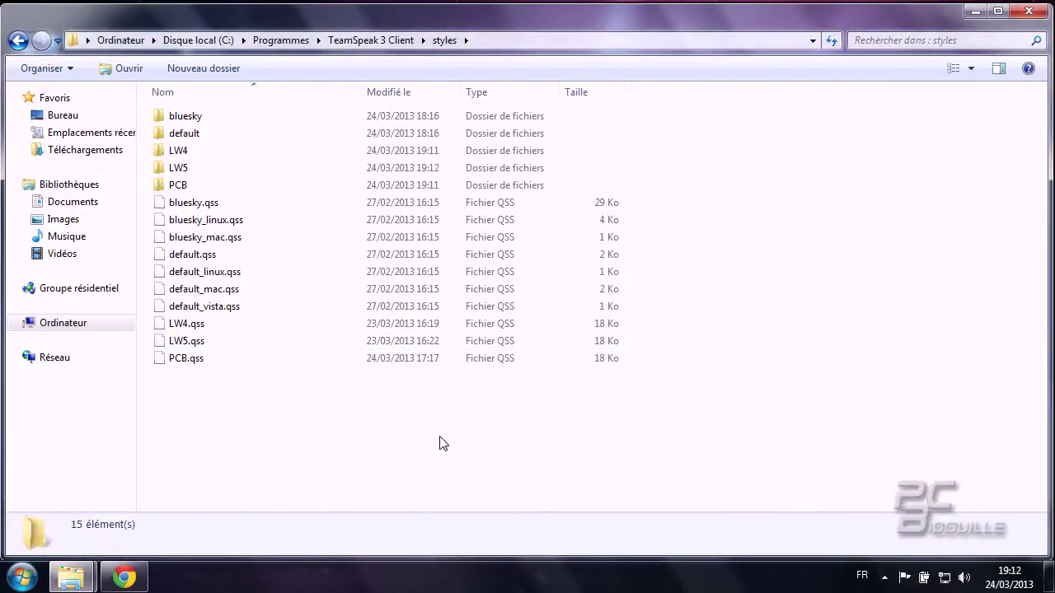
# Minimise both folder windows and launch TeamSpeak 3 Client from the desktop
pyautogui.click(975, 11)
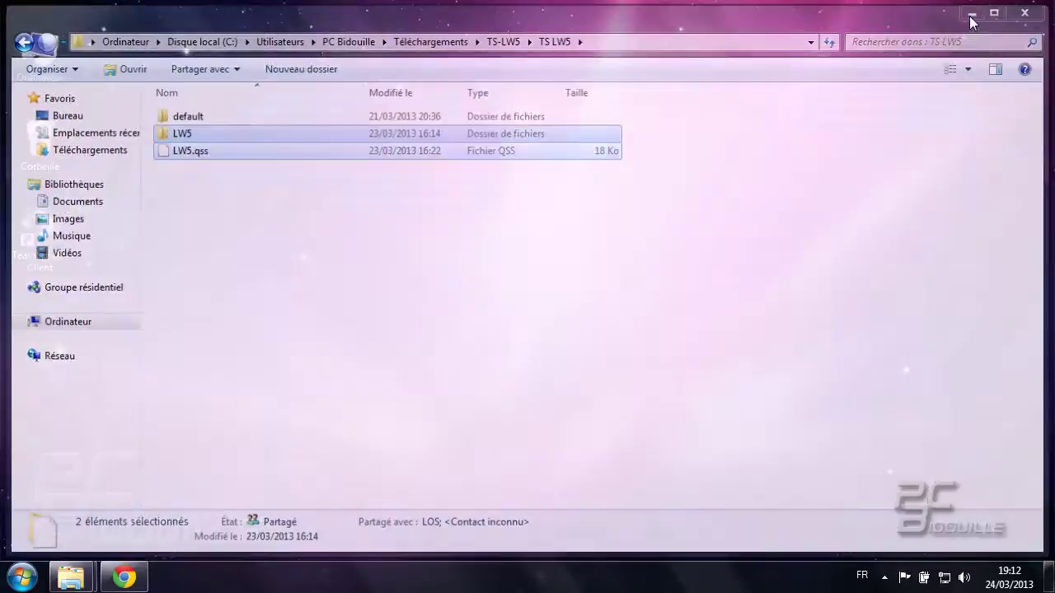
pyautogui.click(971, 16)
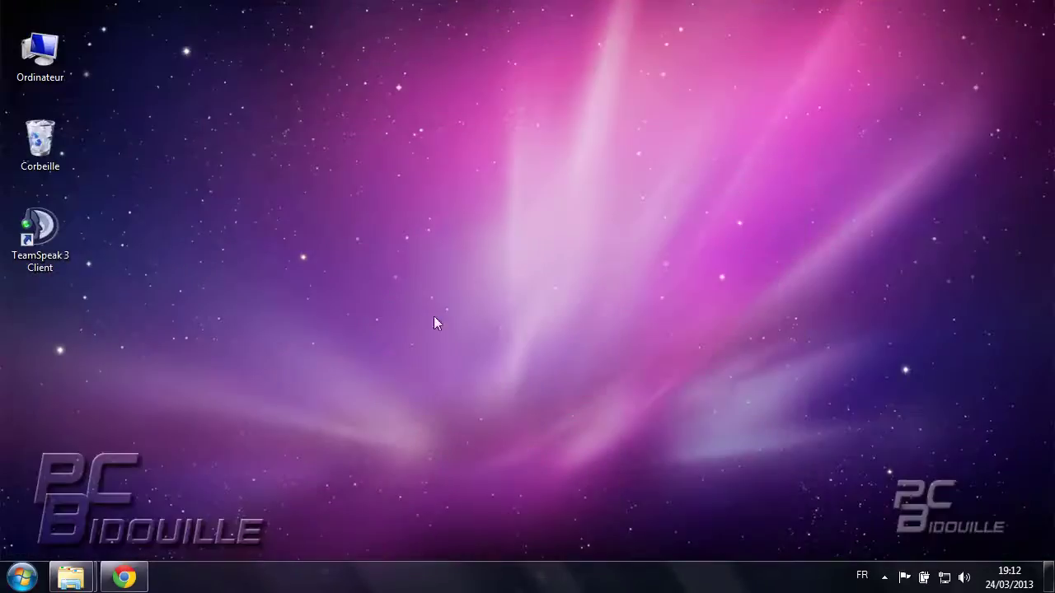
pyautogui.doubleClick(52, 235)
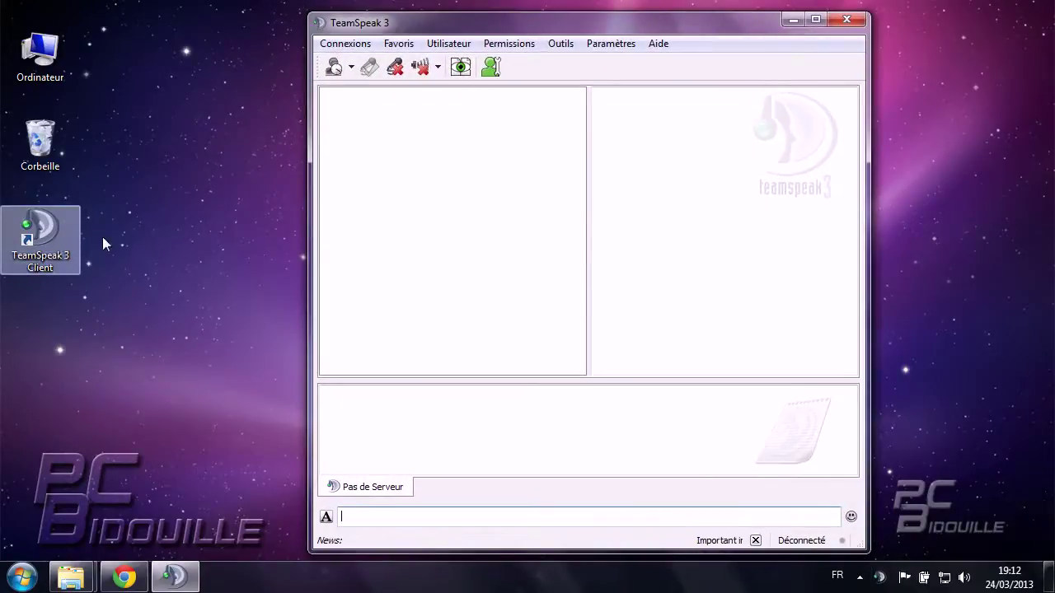
# Set the theme to PCB in TeamSpeak's appearance options and accept the change
pyautogui.click(618, 46)
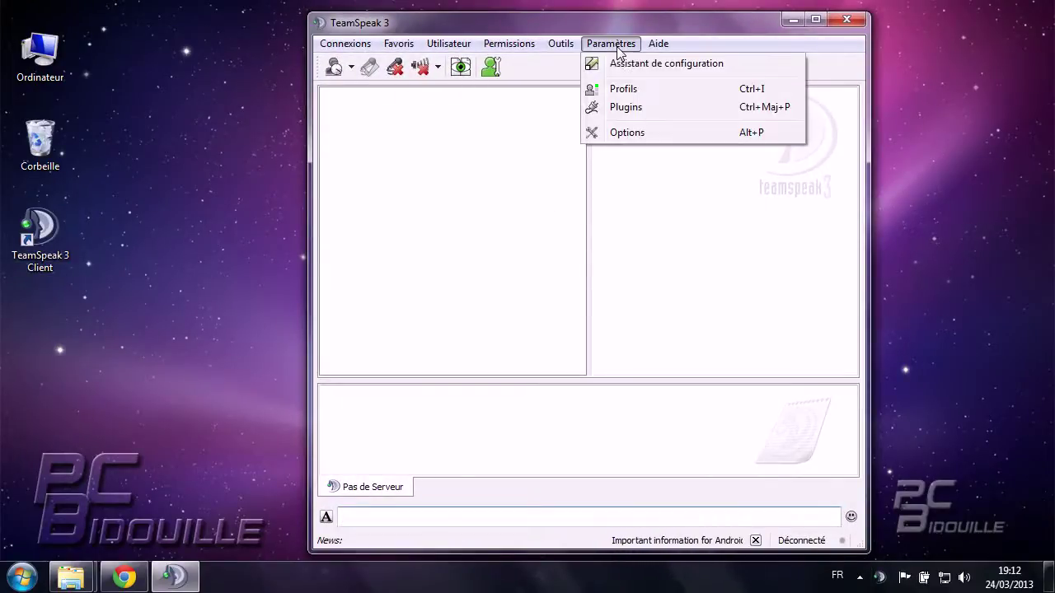
pyautogui.click(623, 136)
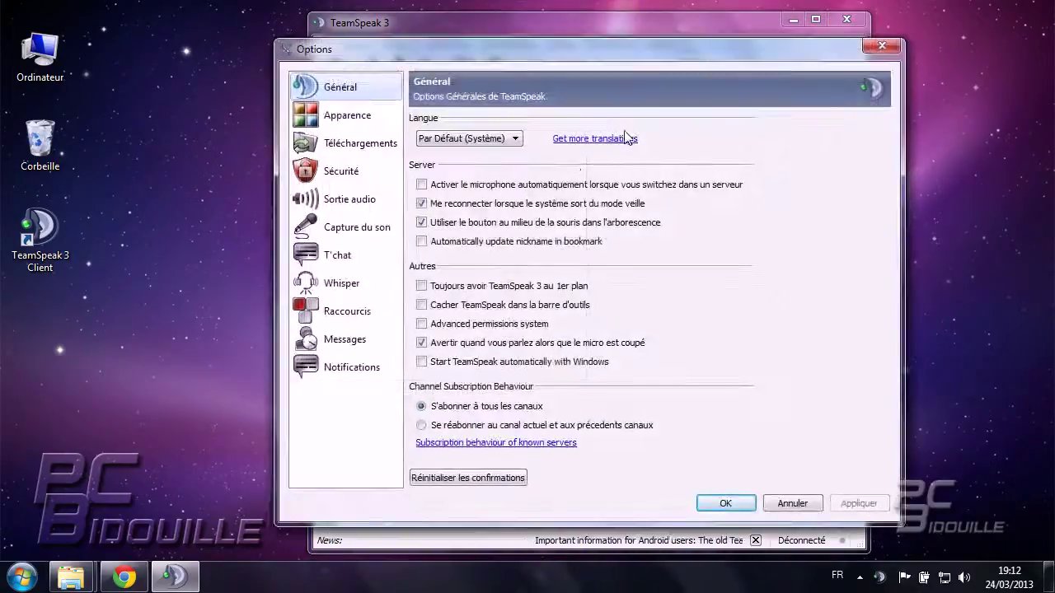
pyautogui.click(343, 122)
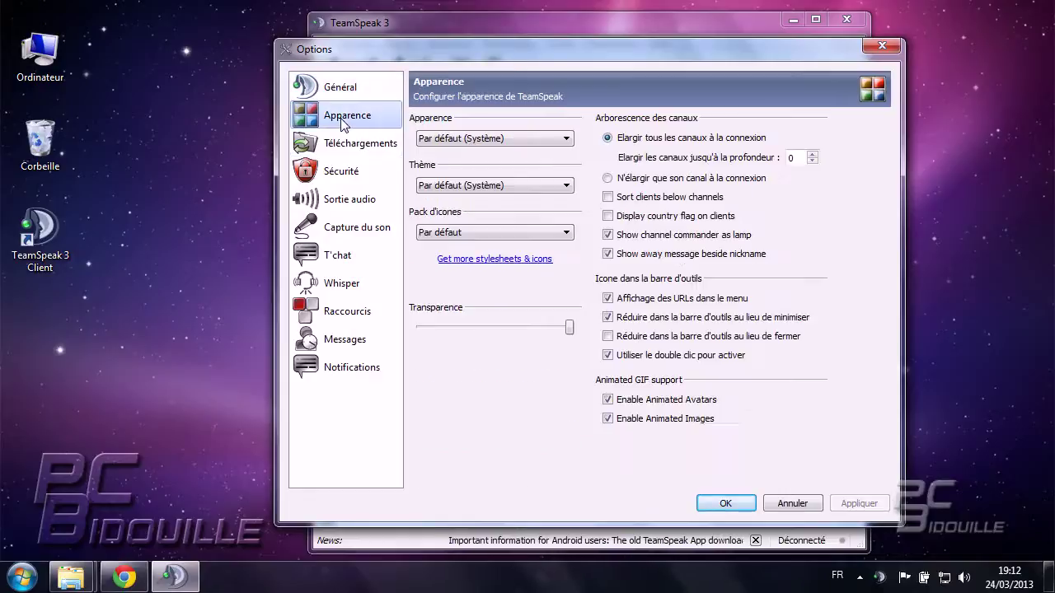
pyautogui.click(444, 187)
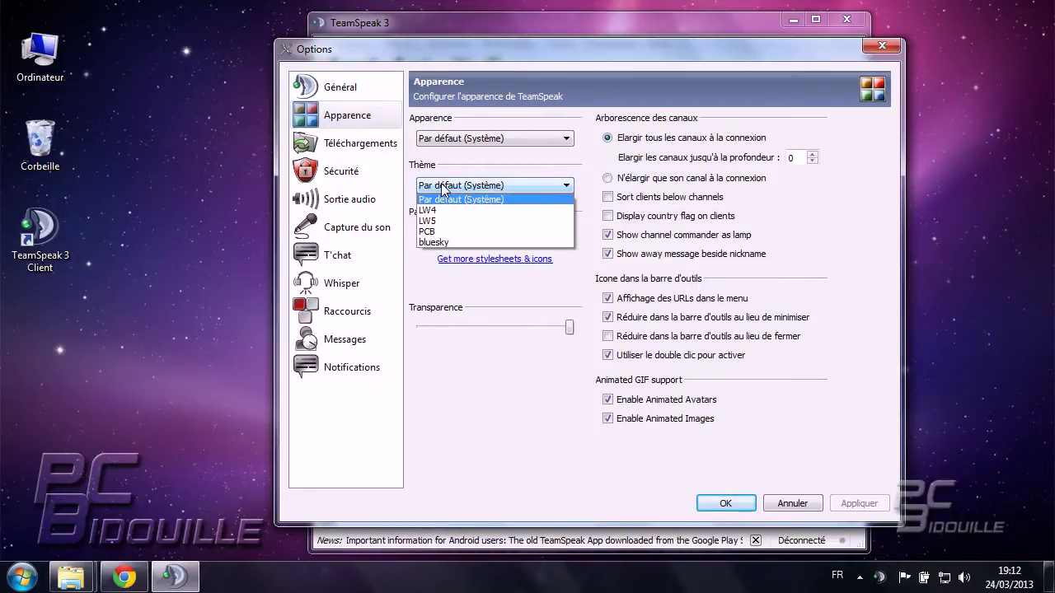
pyautogui.click(444, 232)
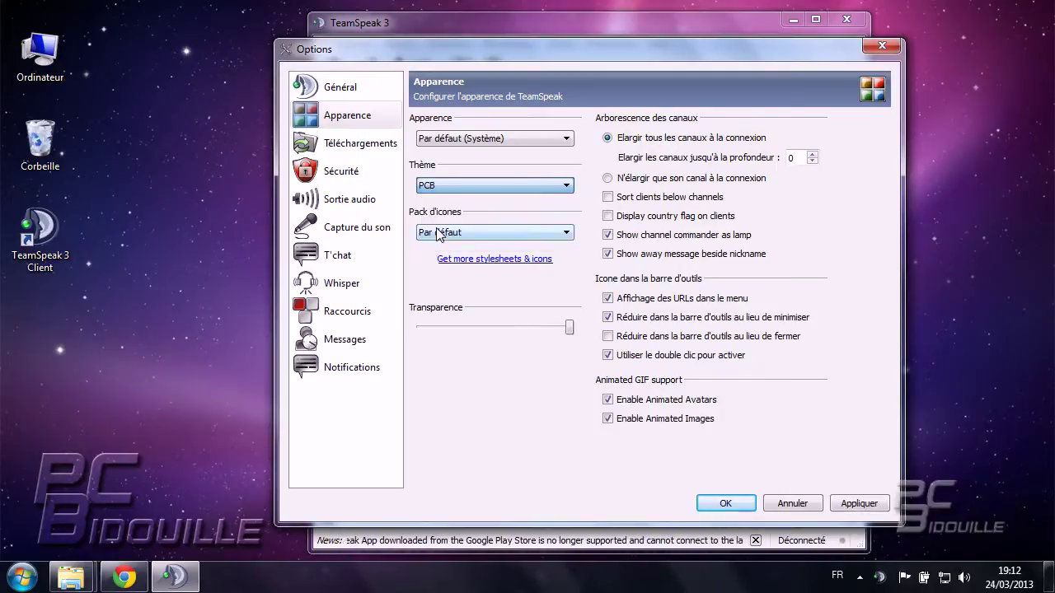
pyautogui.click(726, 504)
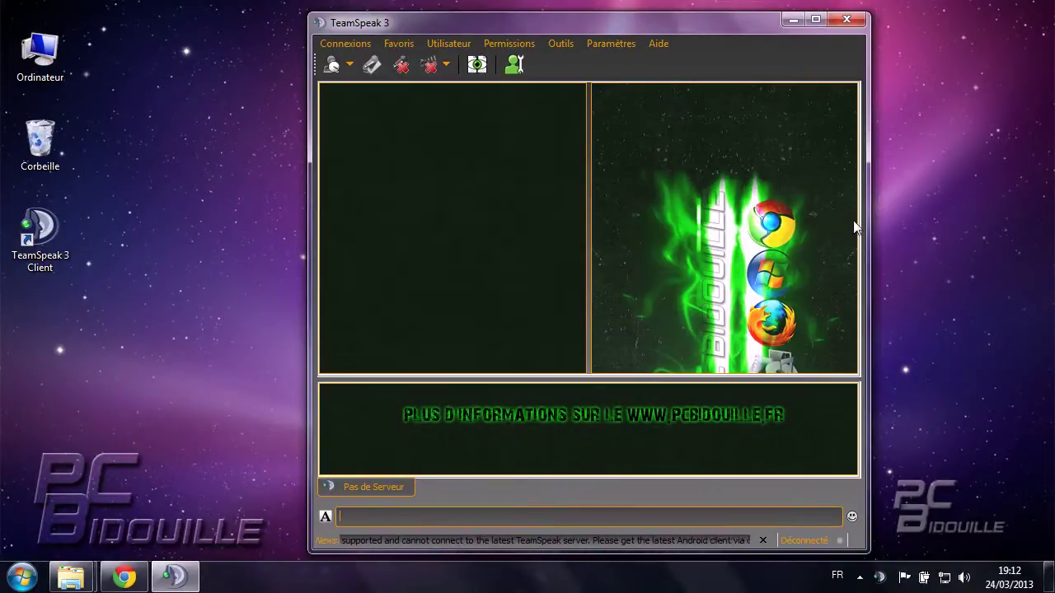
# Heighten the TeamSpeak window, connect to the bookmarked TS LW server and join the Salle de travail channel
pyautogui.moveTo(573, 13); pyautogui.dragTo(573, 8)
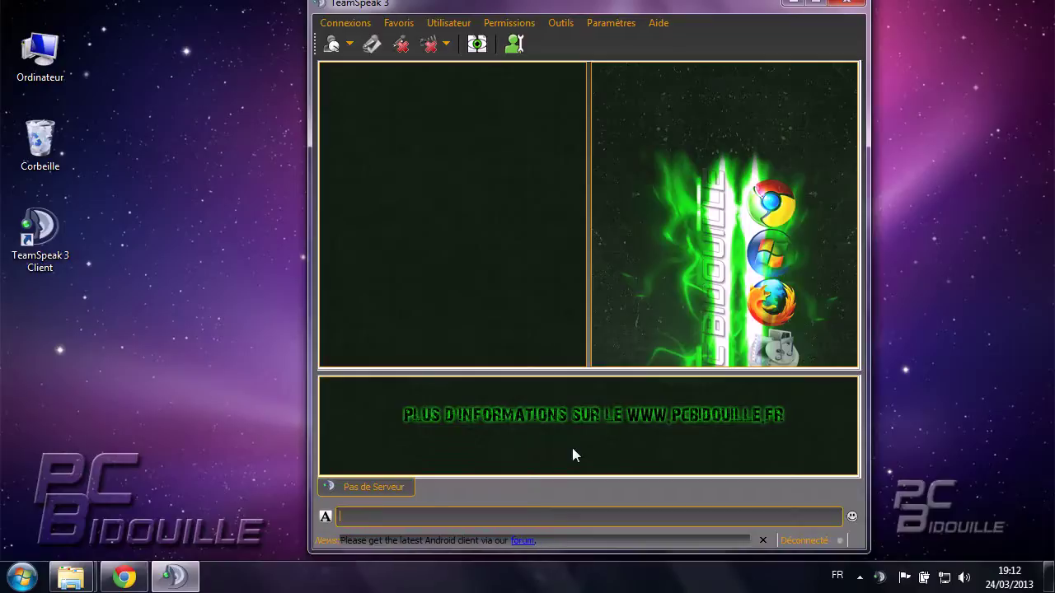
pyautogui.click(399, 22)
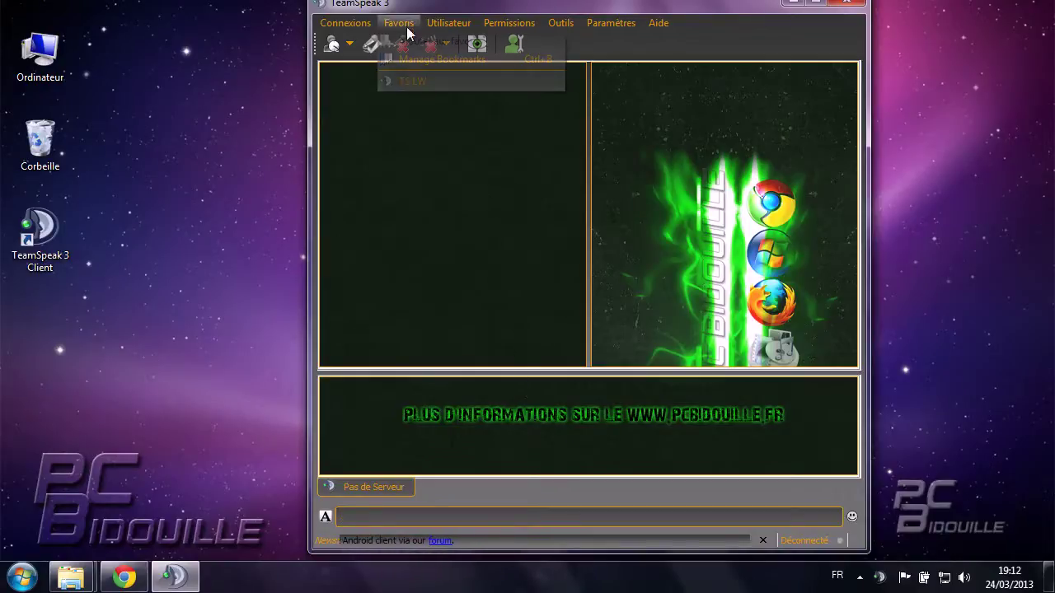
pyautogui.click(403, 81)
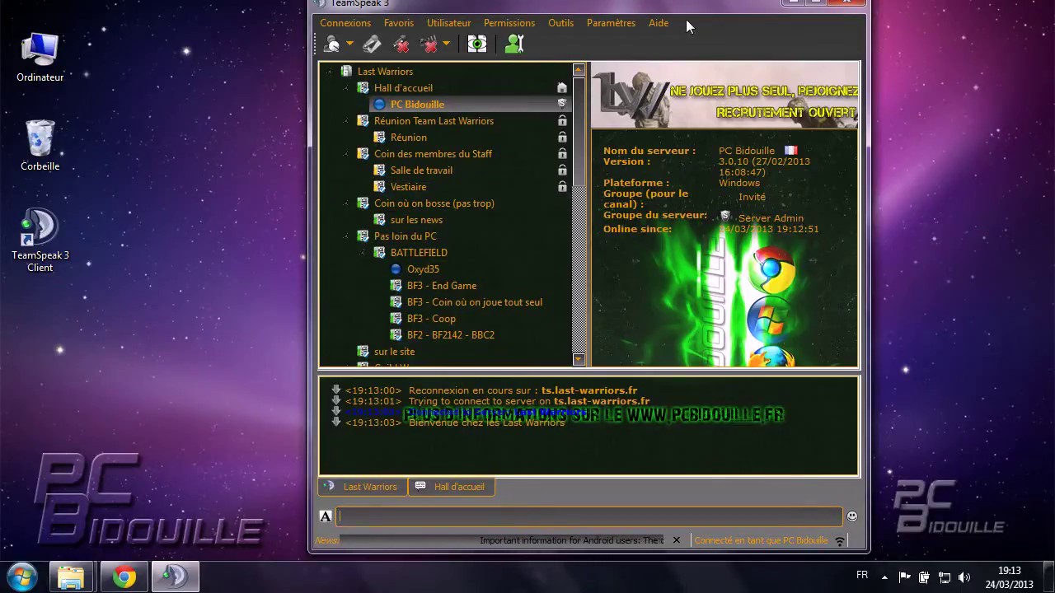
pyautogui.click(408, 171)
pyautogui.doubleClick(408, 170)
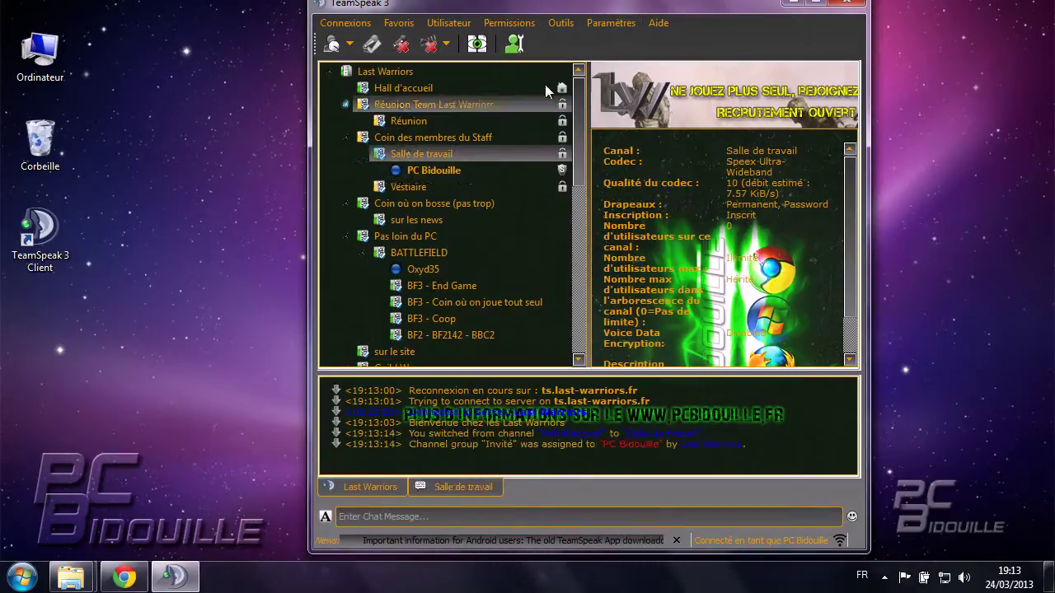
# Set the theme to LW5 in the appearance options, accept it and adjust the TeamSpeak window's height to view the skin
pyautogui.click(594, 25)
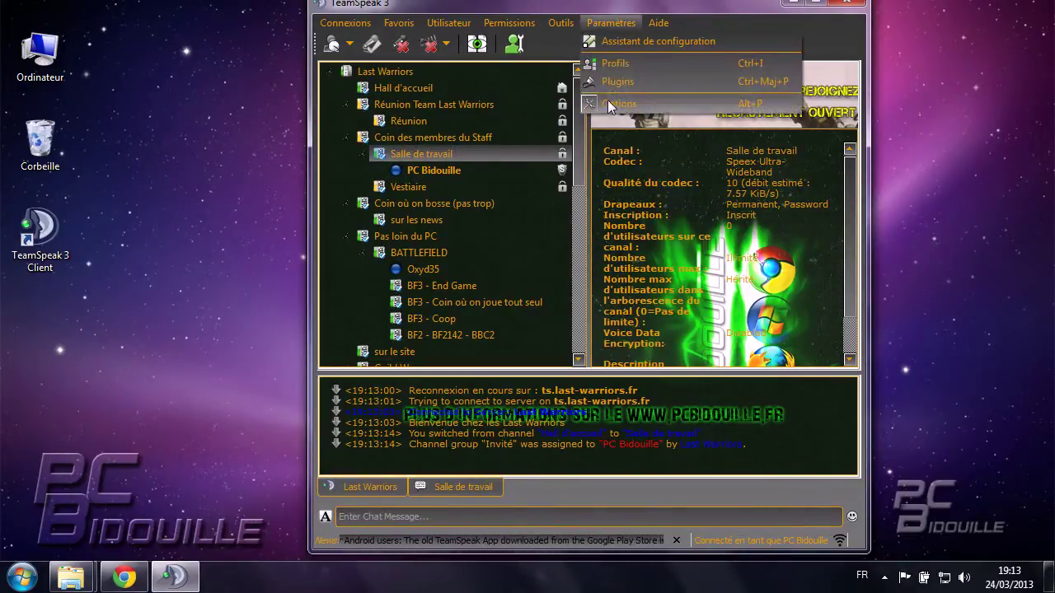
pyautogui.click(607, 102)
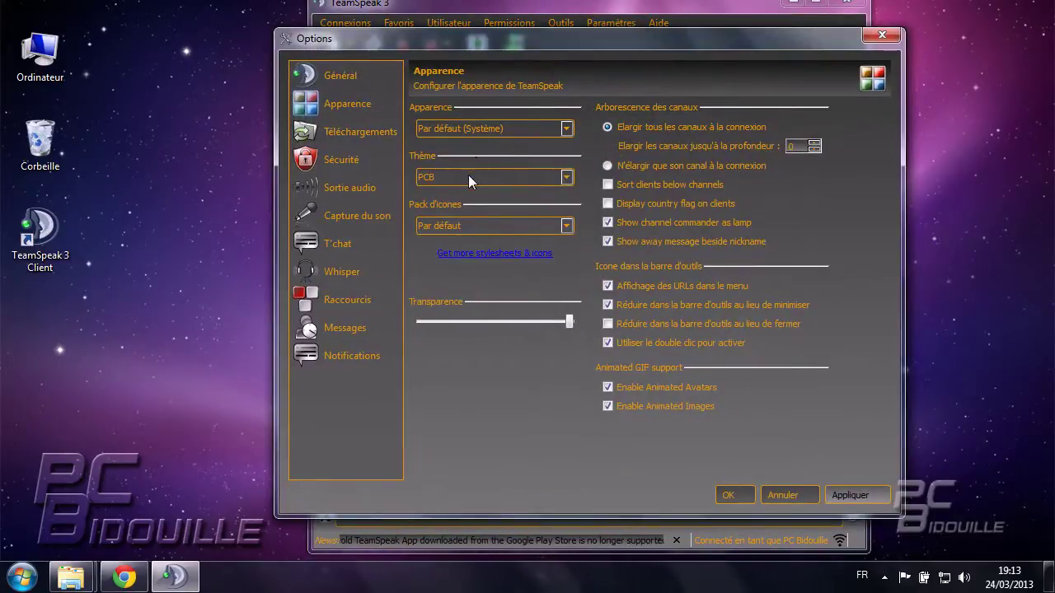
pyautogui.click(469, 174)
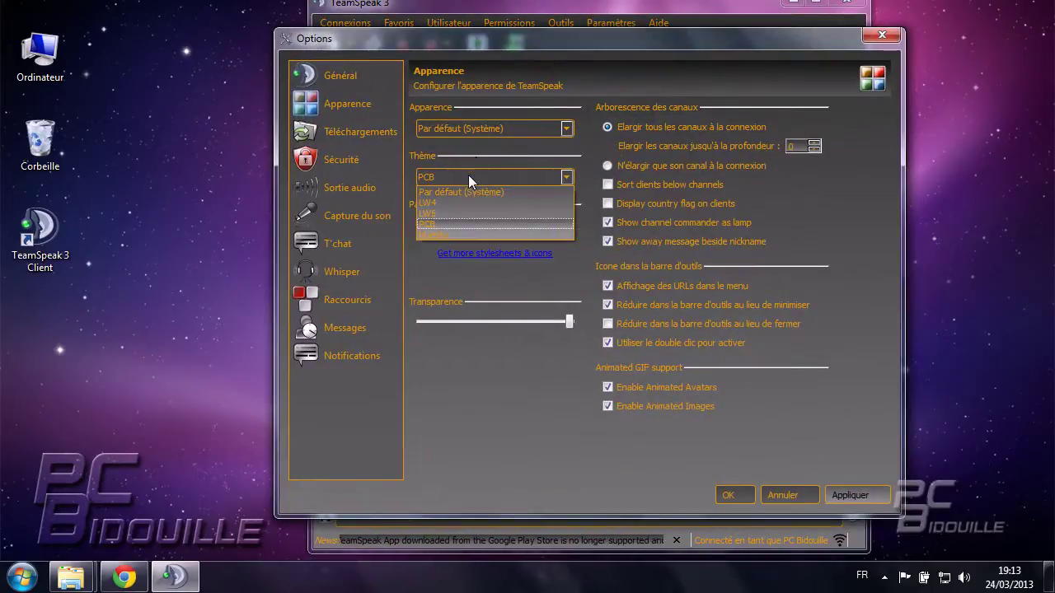
pyautogui.click(453, 210)
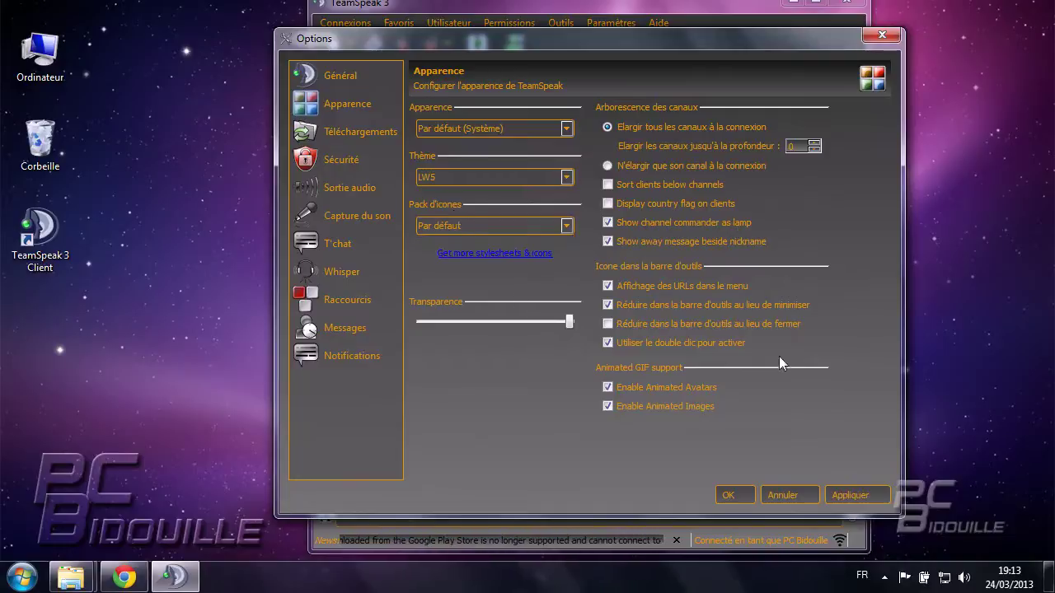
pyautogui.click(733, 494)
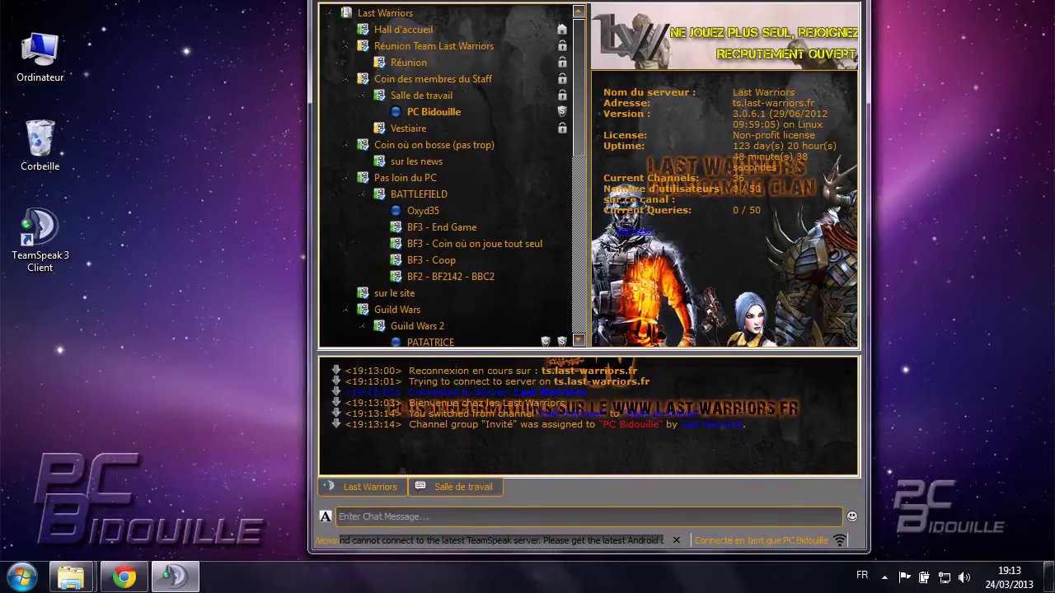
pyautogui.moveTo(682, 0); pyautogui.dragTo(680, 7)
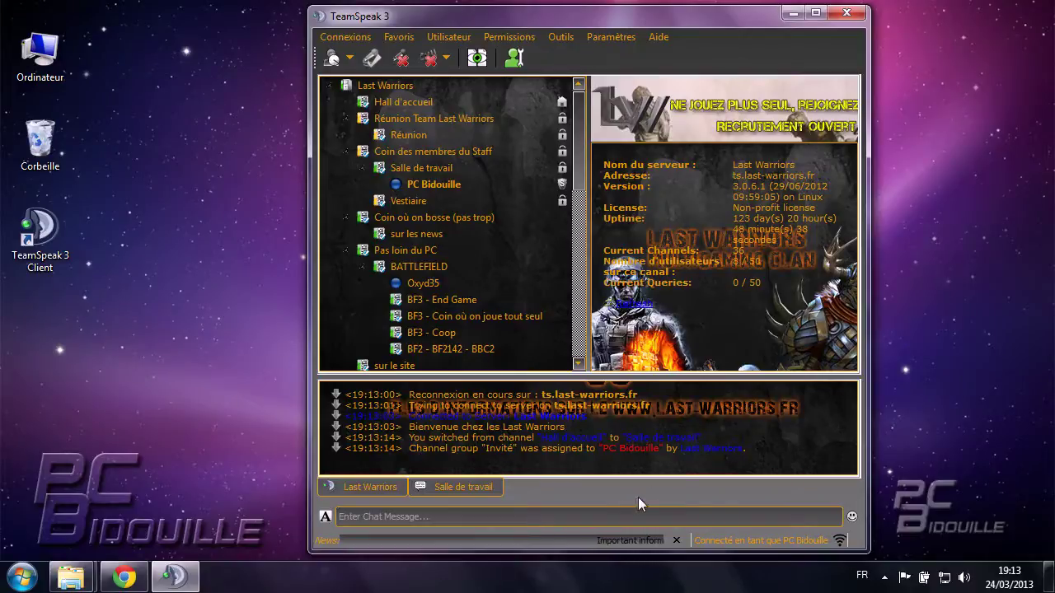
pyautogui.moveTo(611, 555)
pyautogui.mouseDown()
pyautogui.moveTo(621, 544)
pyautogui.moveTo(621, 558)
pyautogui.mouseUp()
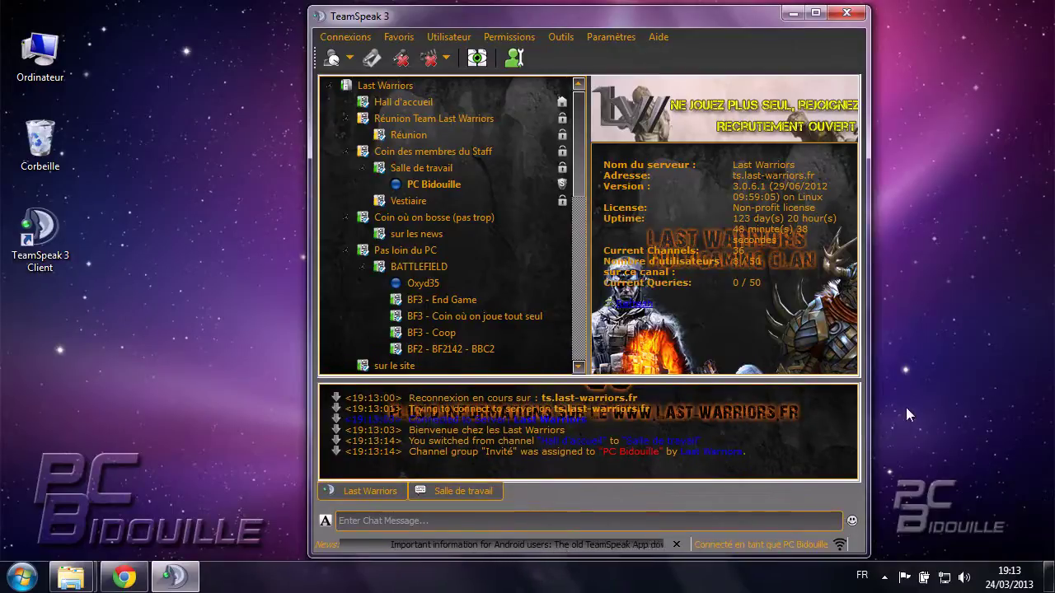
# Set the theme to PCB in the appearance options, apply it and close the options
pyautogui.click(621, 40)
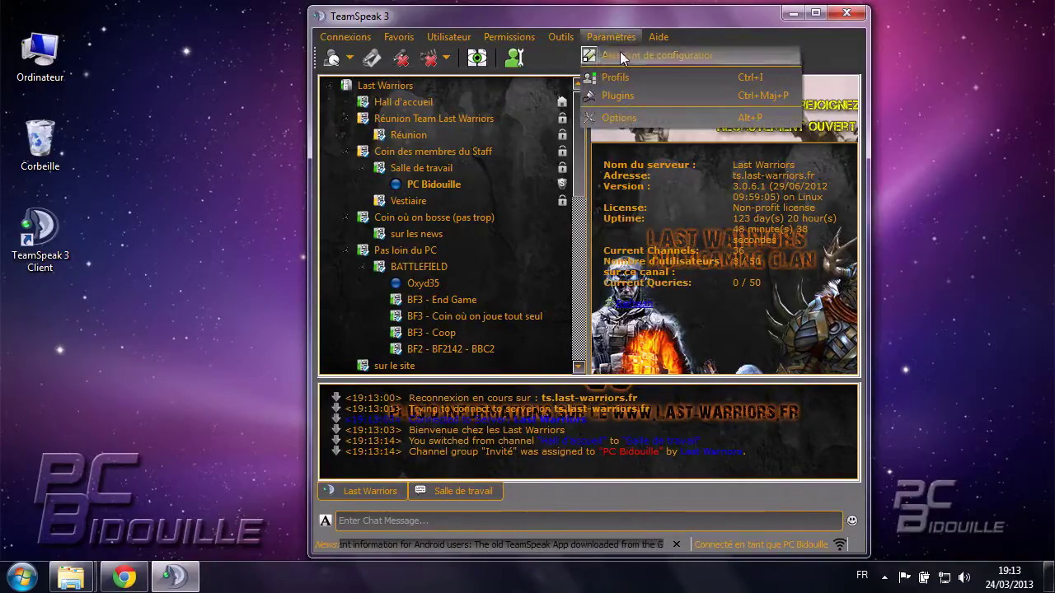
pyautogui.click(623, 117)
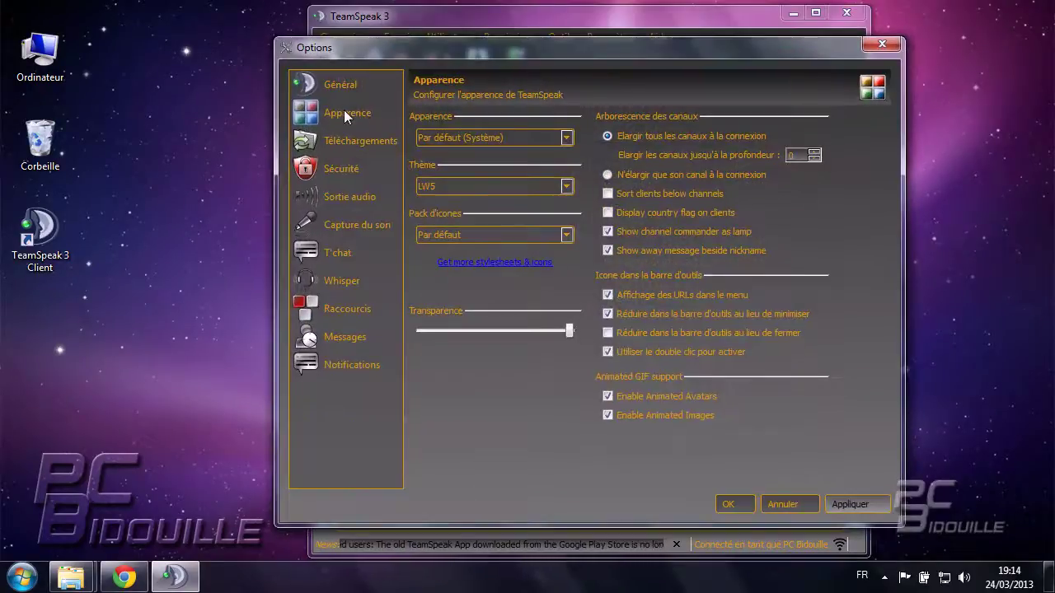
pyautogui.click(445, 186)
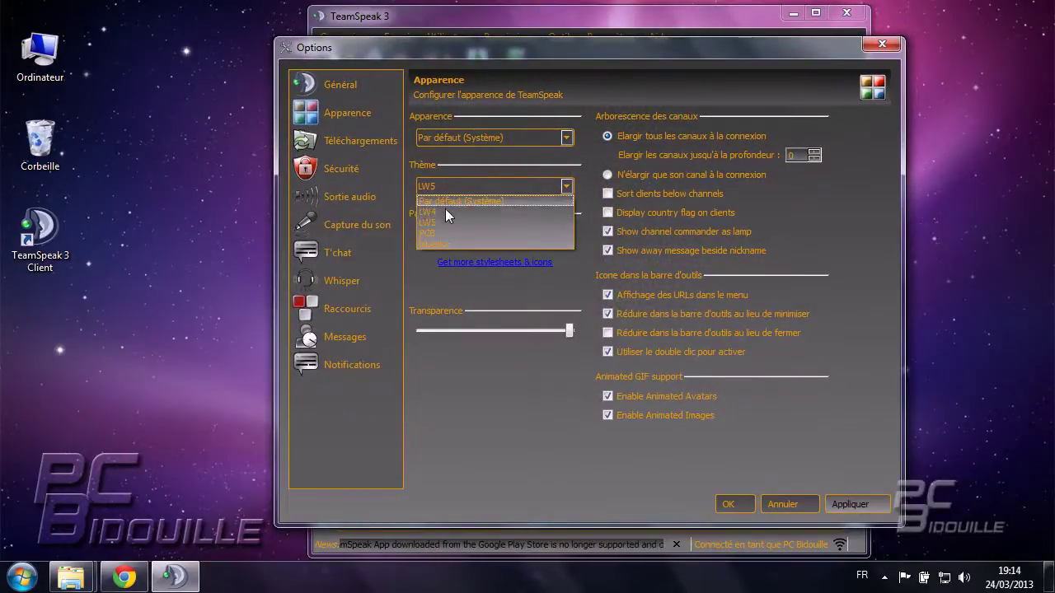
pyautogui.click(440, 233)
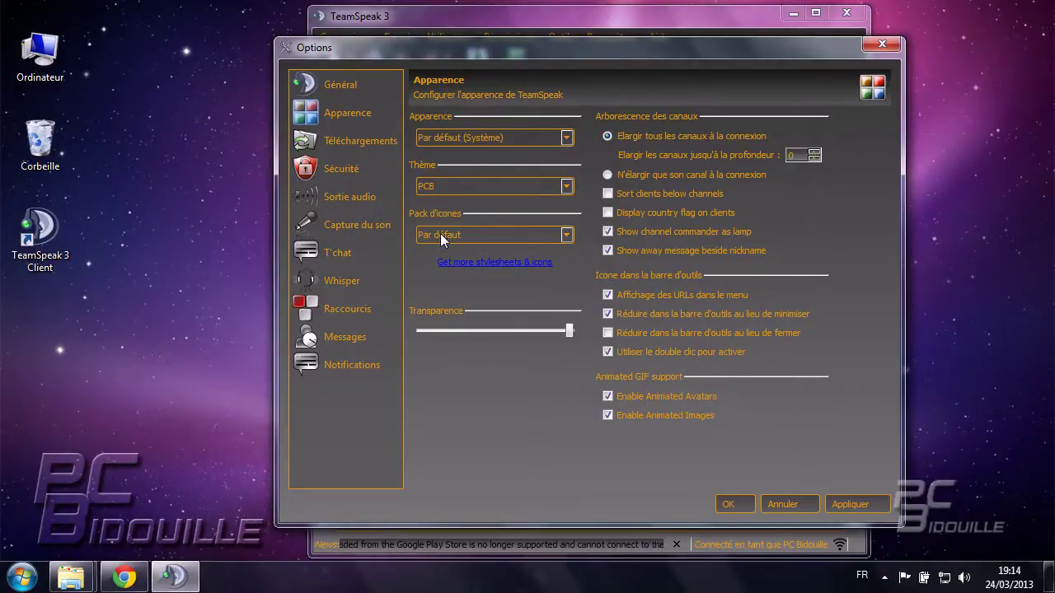
pyautogui.click(845, 509)
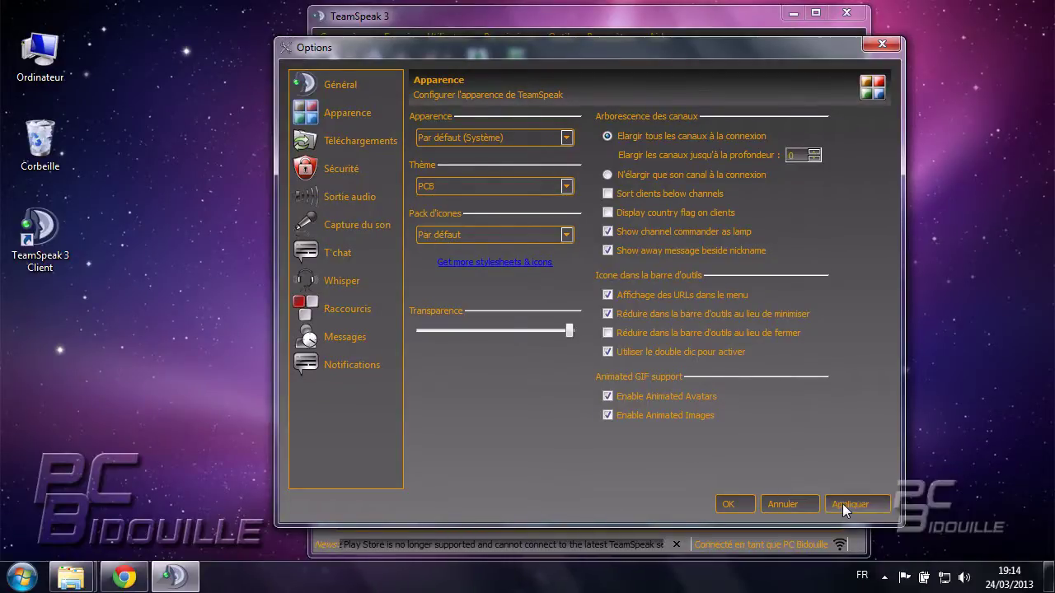
pyautogui.click(730, 503)
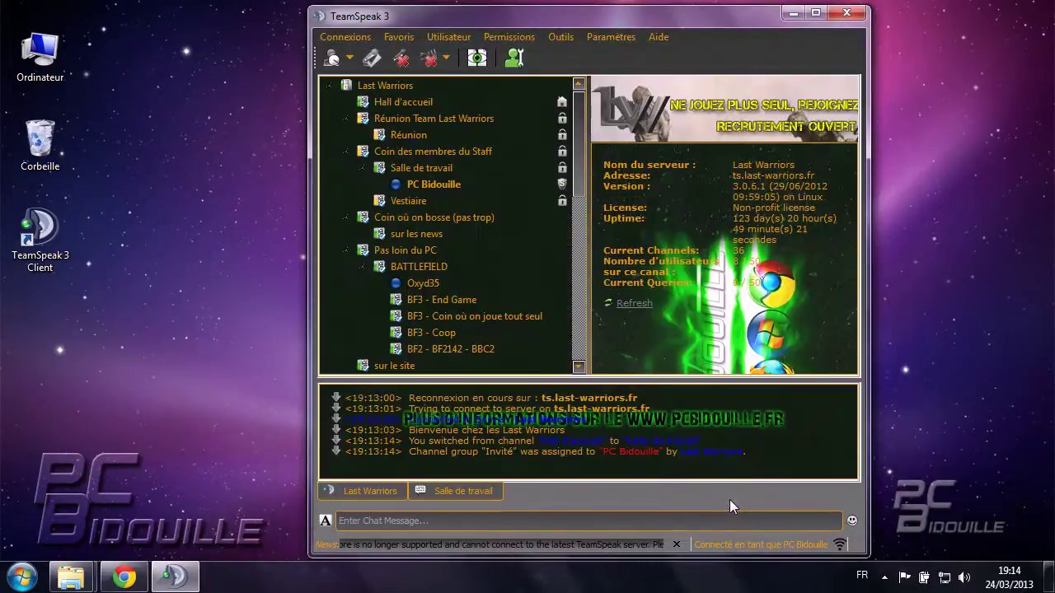